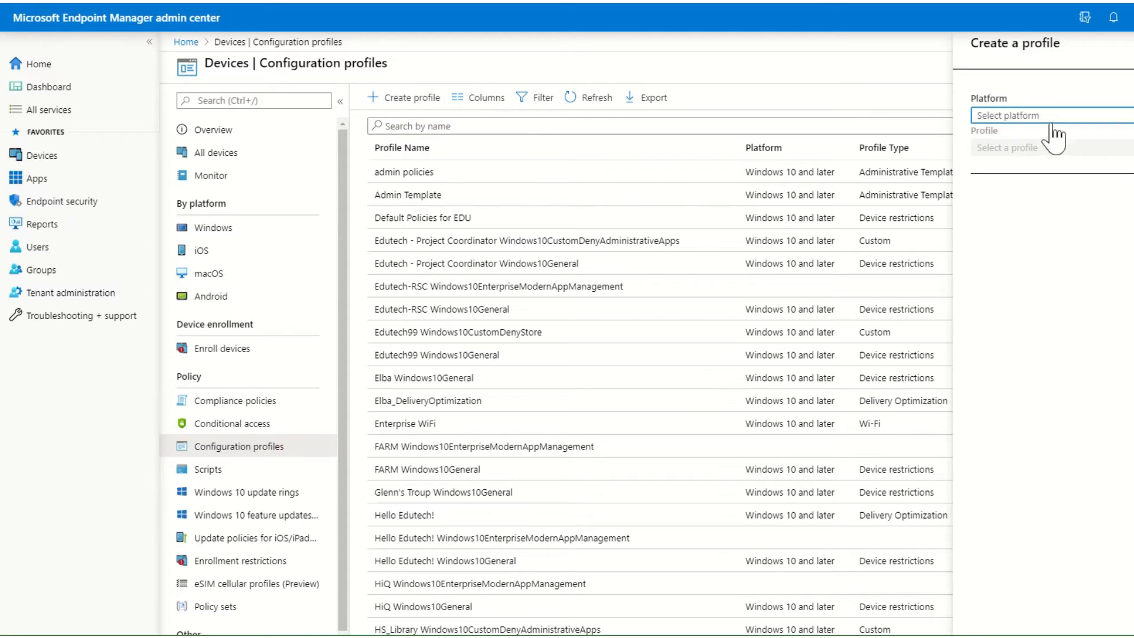
# Step: Create a configuration profile with platform Windows 10 and later and profile type Wi-Fi
pyautogui.click(1057, 120)
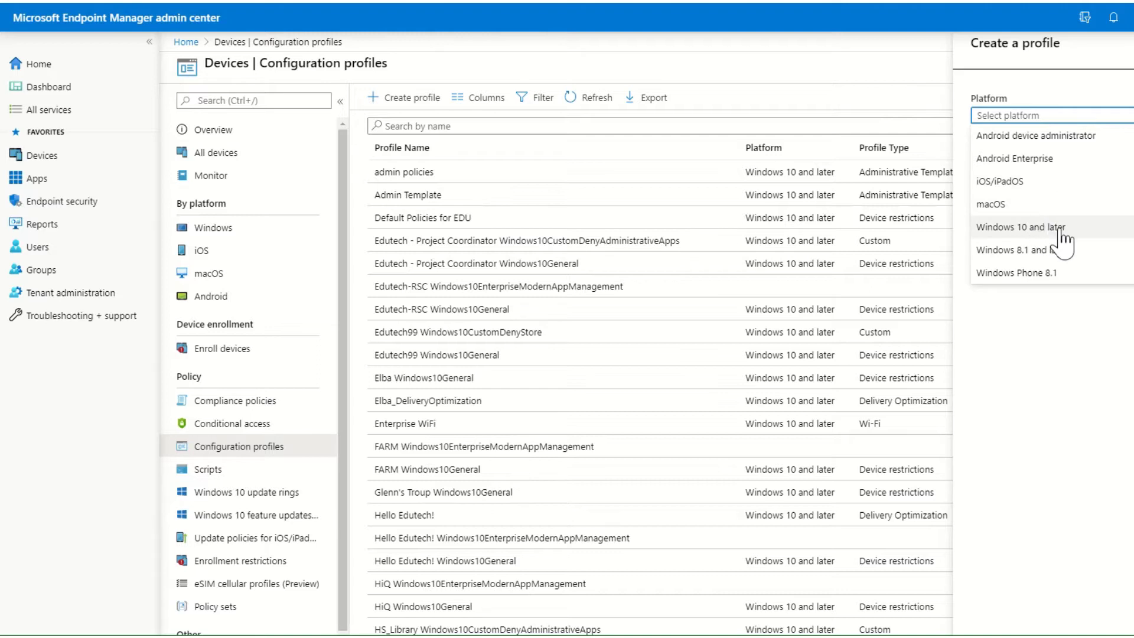
pyautogui.click(1042, 230)
pyautogui.click(1045, 149)
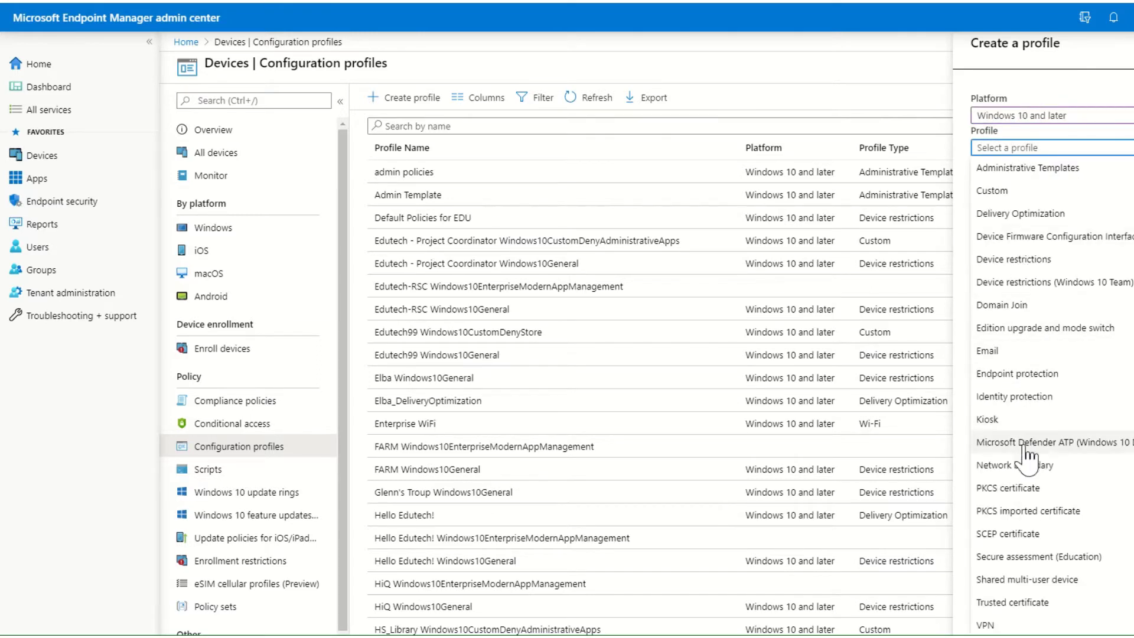
pyautogui.scroll(-1, 1034, 494)
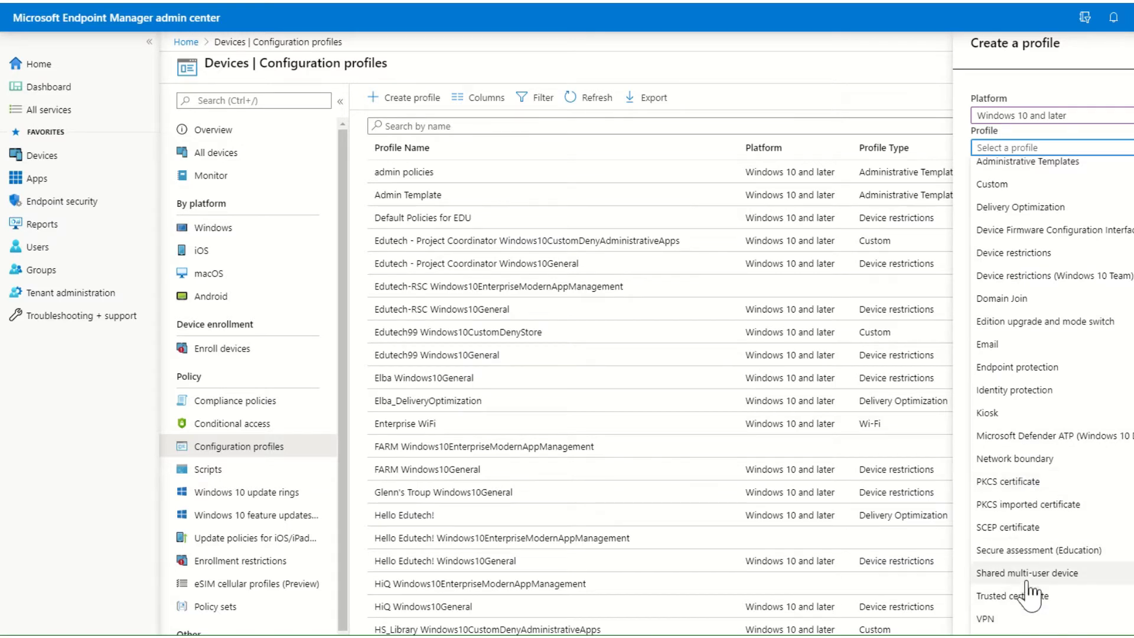
pyautogui.click(1035, 635)
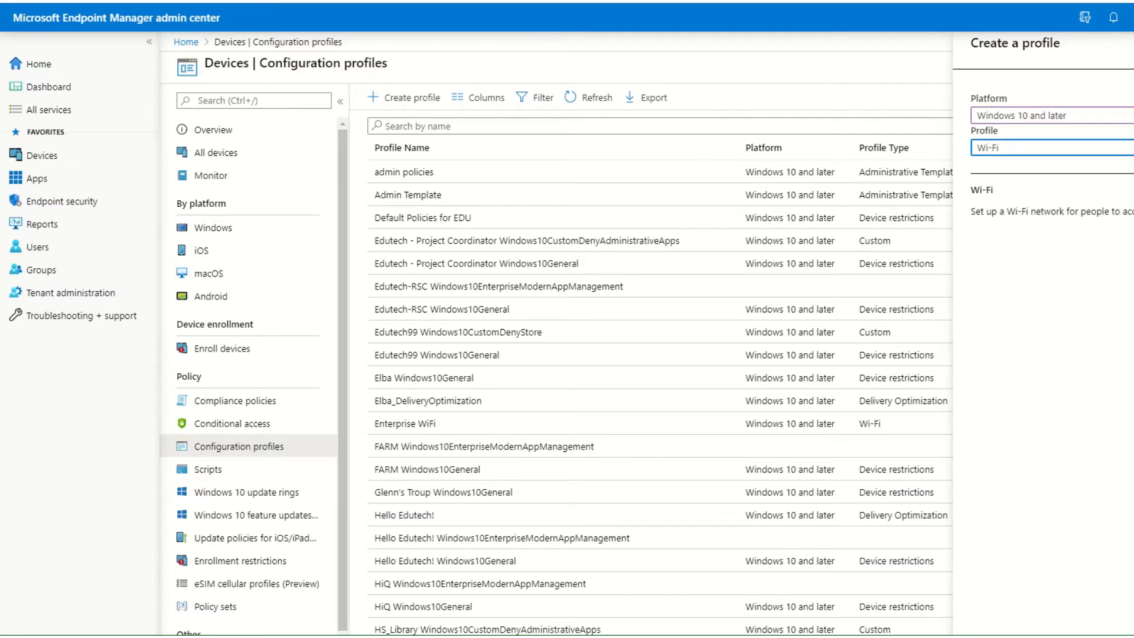
pyautogui.click(994, 636)
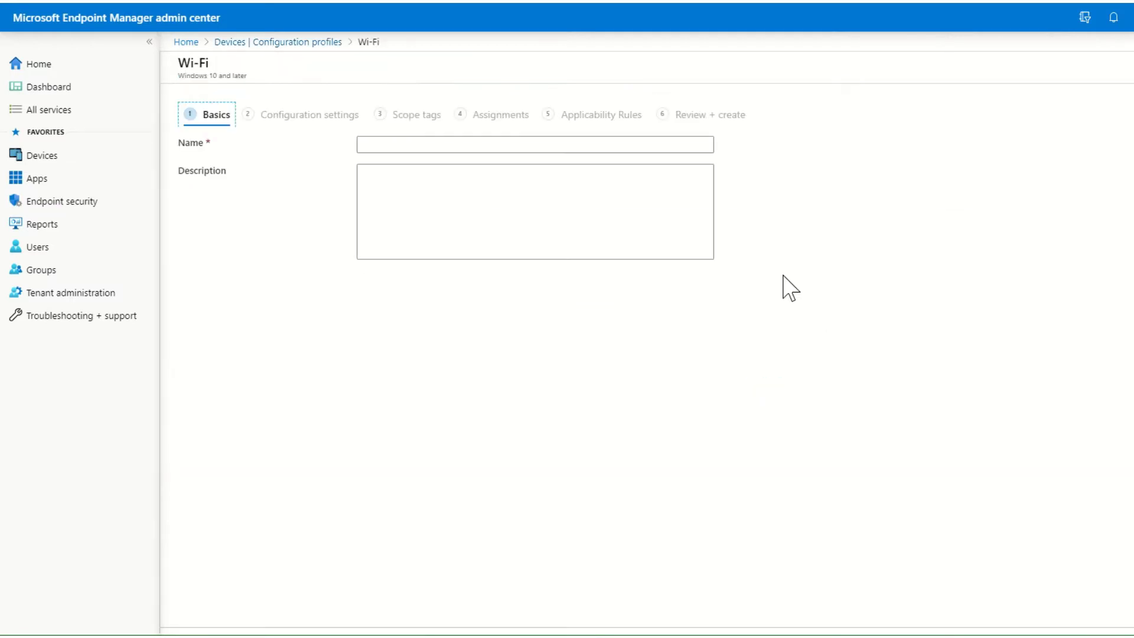
# Step: Name the Wi-Fi profile demo and continue to its configuration settings
pyautogui.click(451, 145)
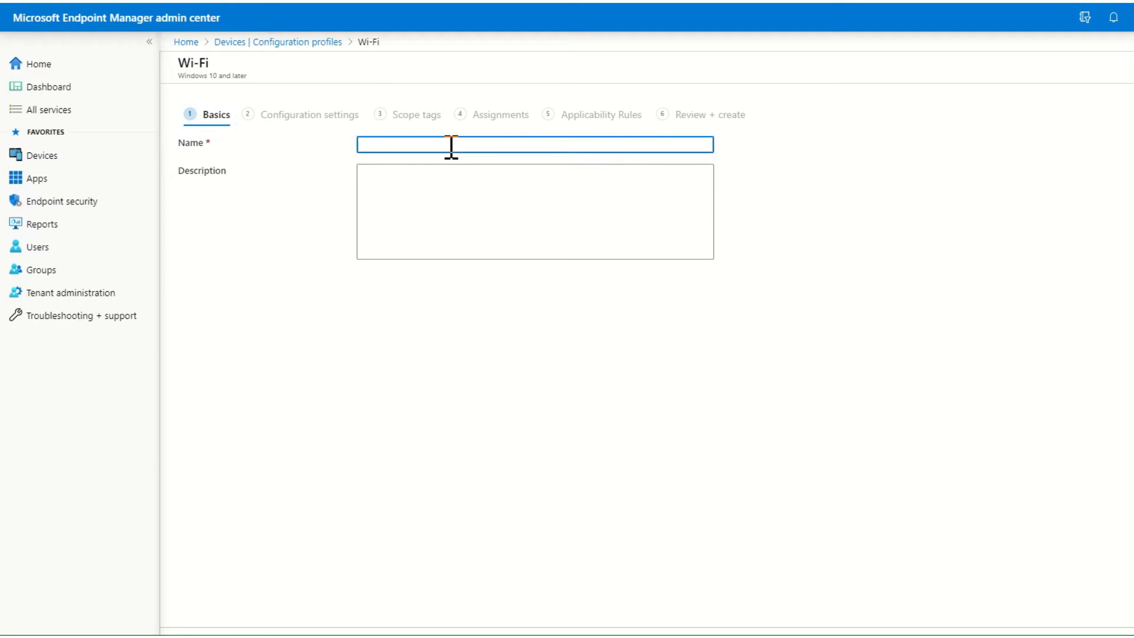
pyautogui.write('demo')
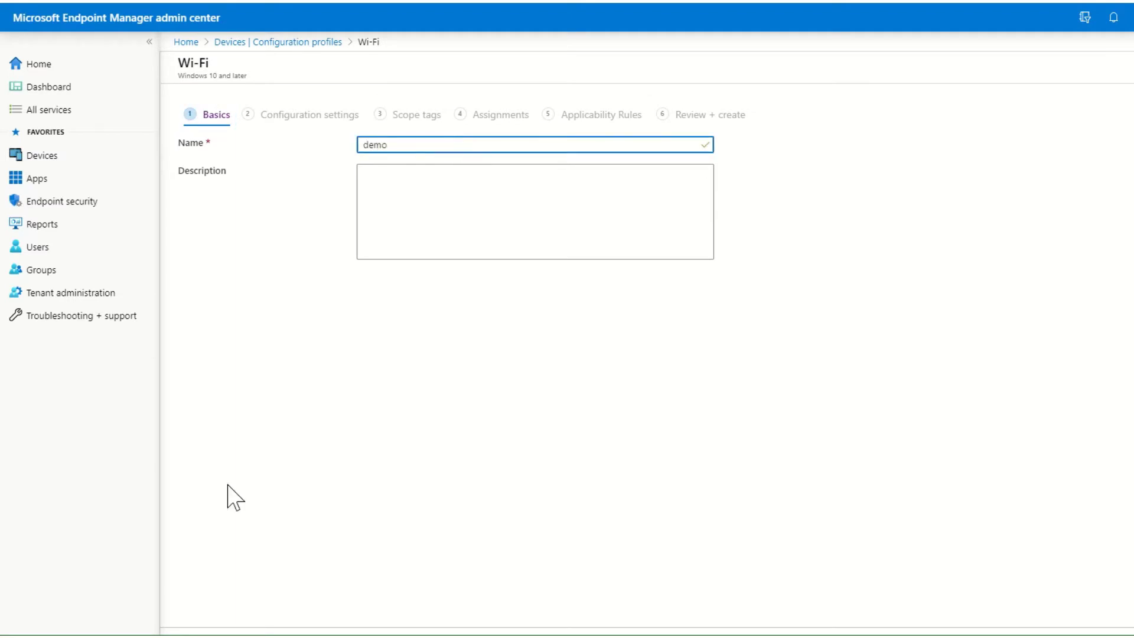
pyautogui.click(276, 636)
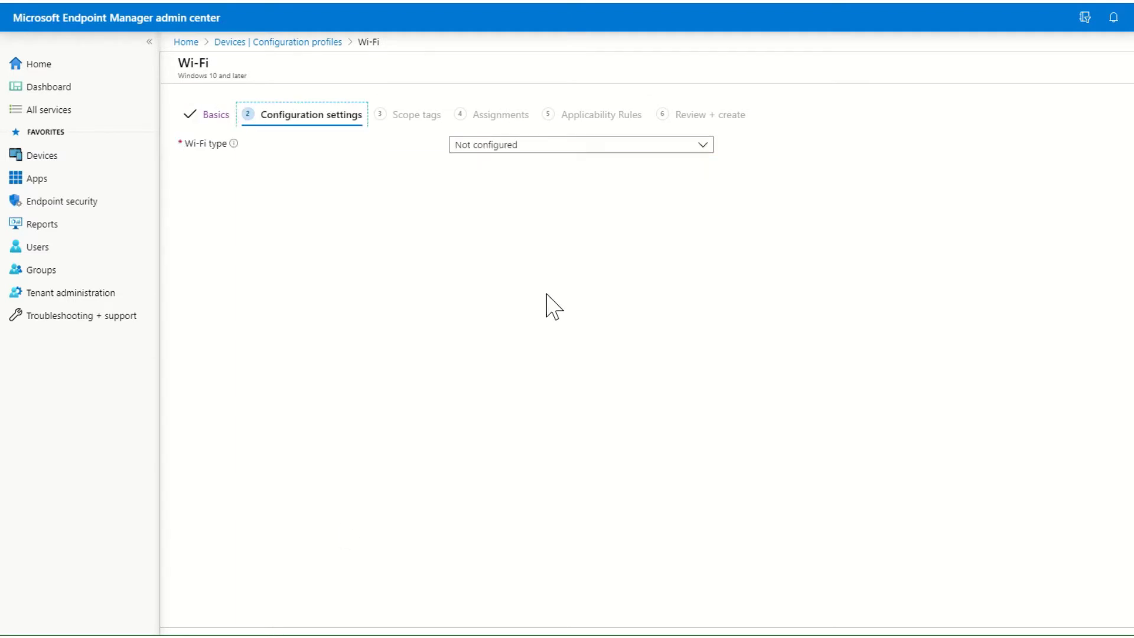
# Step: Set the Wi-Fi type to Enterprise and the EAP type to Protected EAP (PEAP)
pyautogui.click(571, 148)
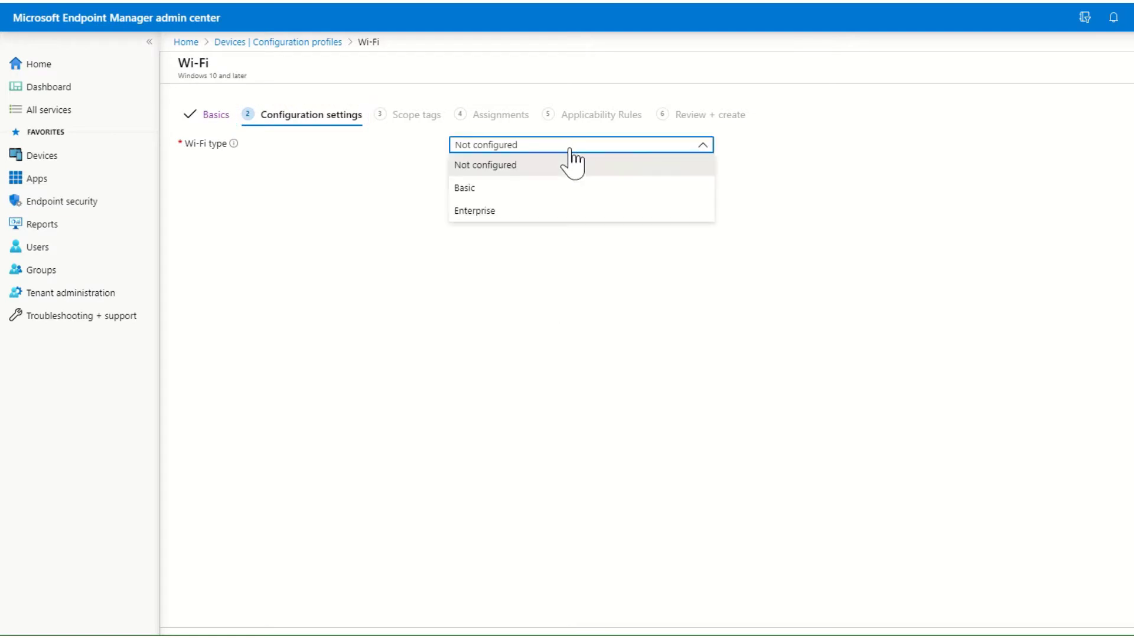
pyautogui.click(529, 213)
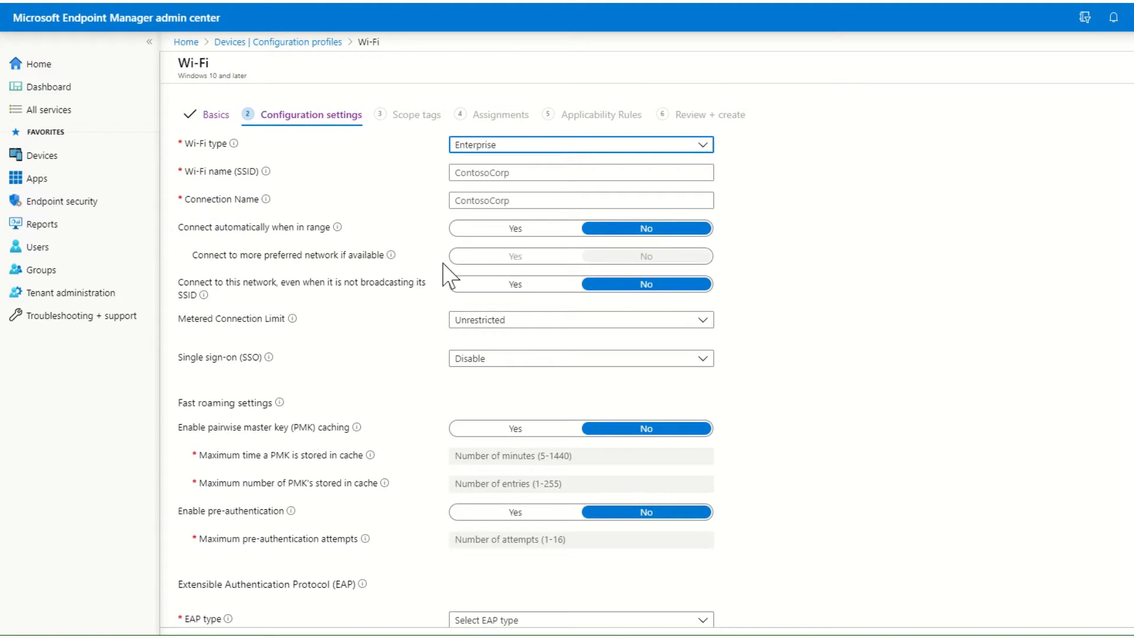
pyautogui.scroll(-1, 449, 273)
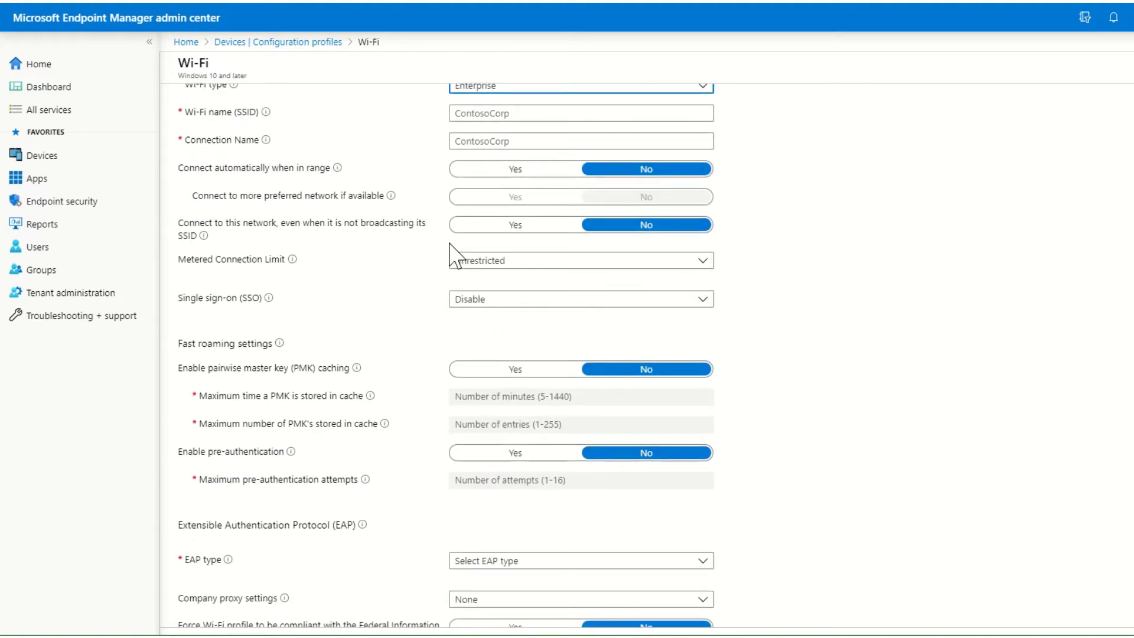
pyautogui.scroll(-1, 450, 244)
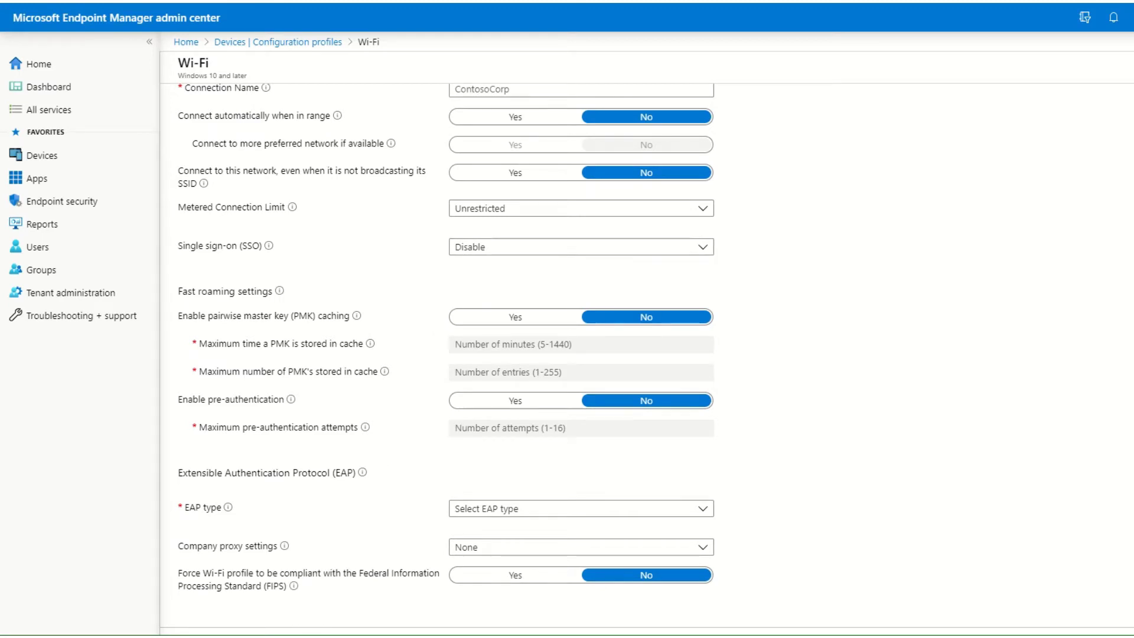
pyautogui.click(582, 512)
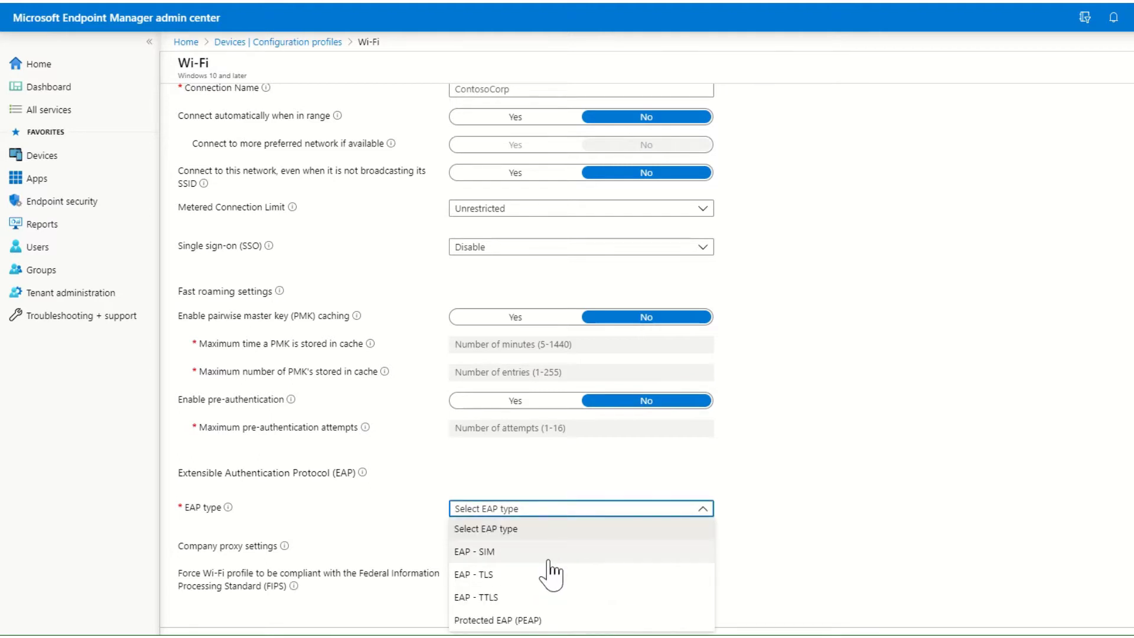
pyautogui.click(515, 619)
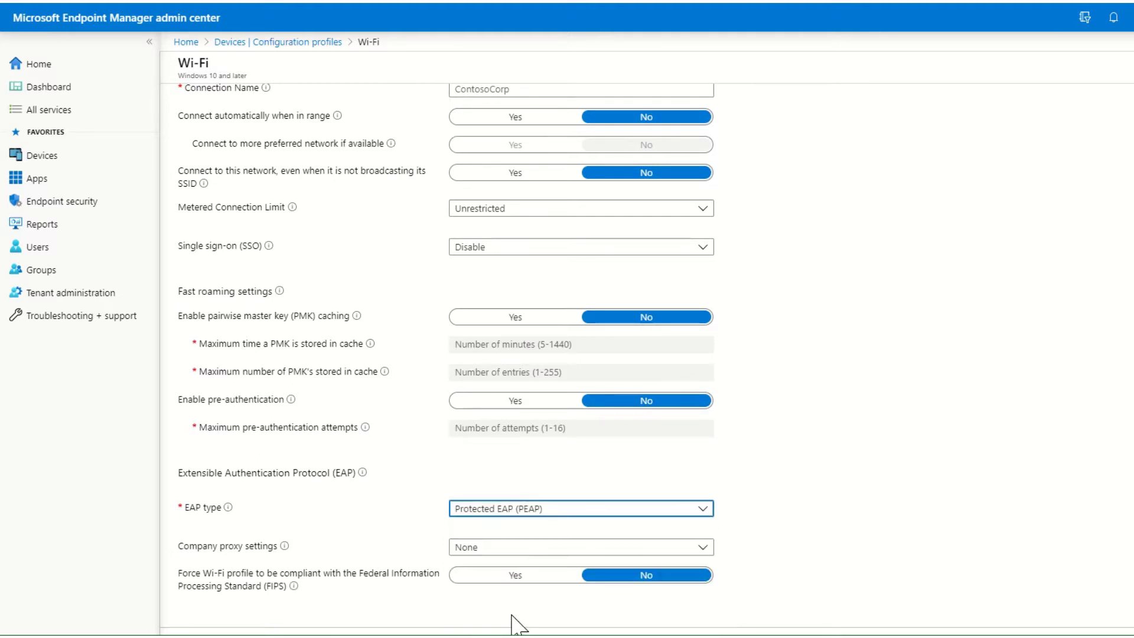
# Step: Try setting the Wi-Fi profile's forced FIPS compliance to Yes and return it to No
pyautogui.scroll(-5, 591, 549)
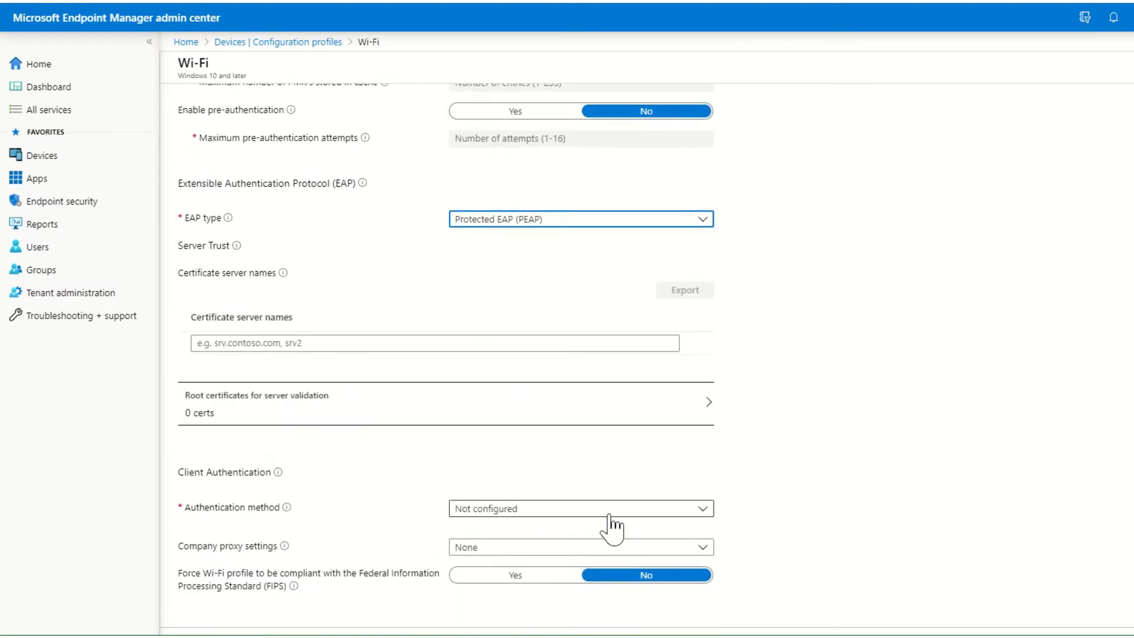
pyautogui.click(520, 575)
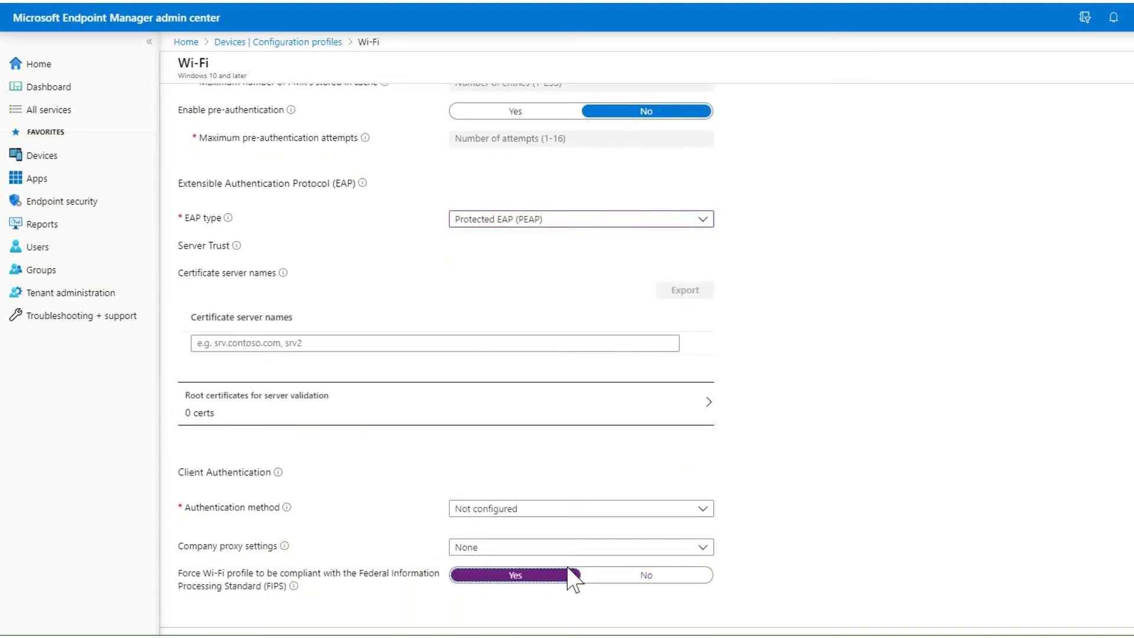
pyautogui.click(612, 579)
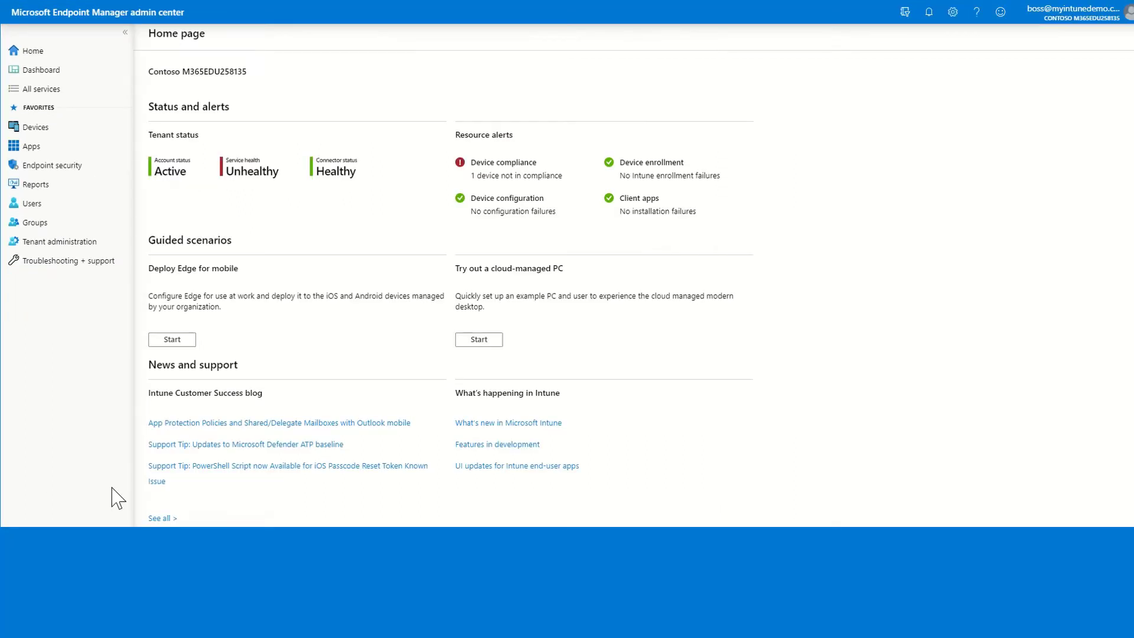
# Step: Start adding a new app of type Windows app (Win32) to the Windows apps
pyautogui.click(37, 151)
pyautogui.click(156, 188)
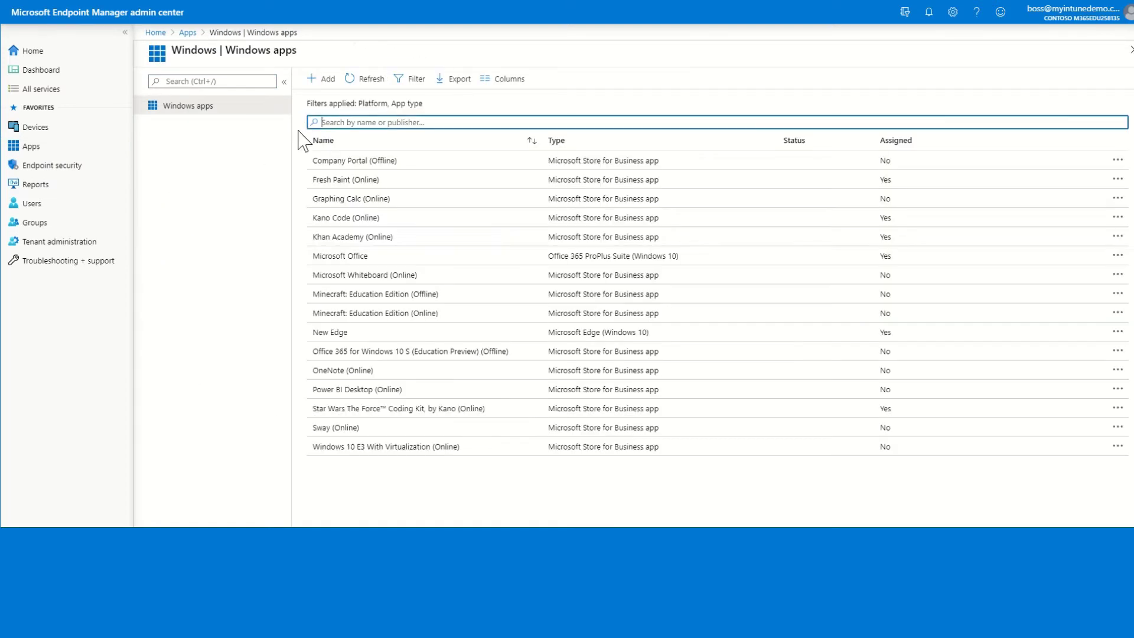
pyautogui.click(327, 81)
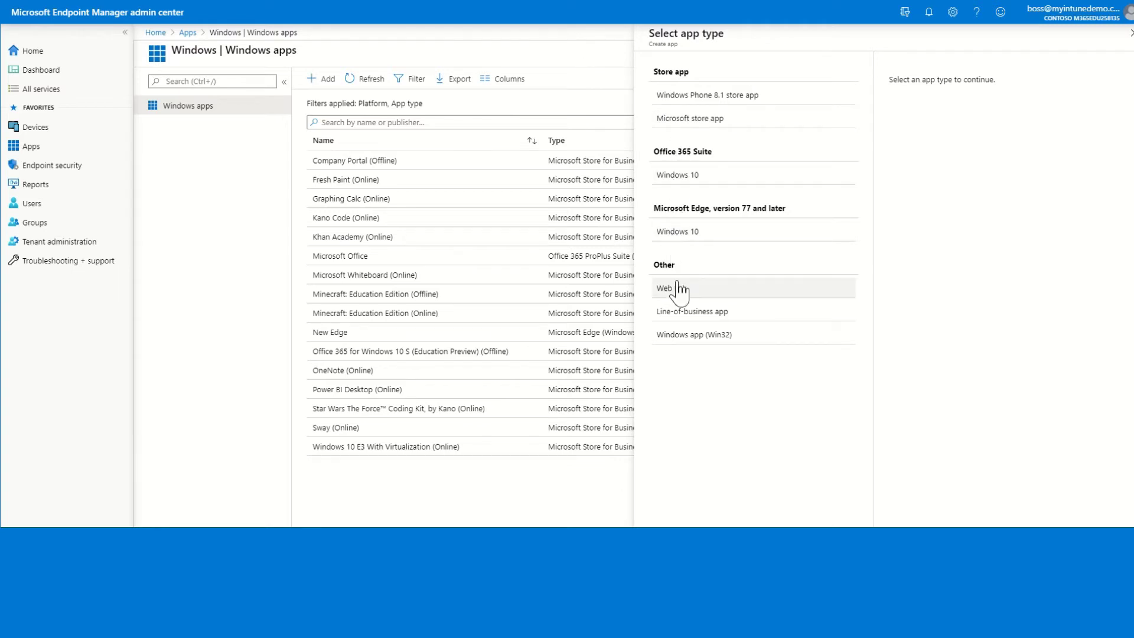
pyautogui.click(684, 339)
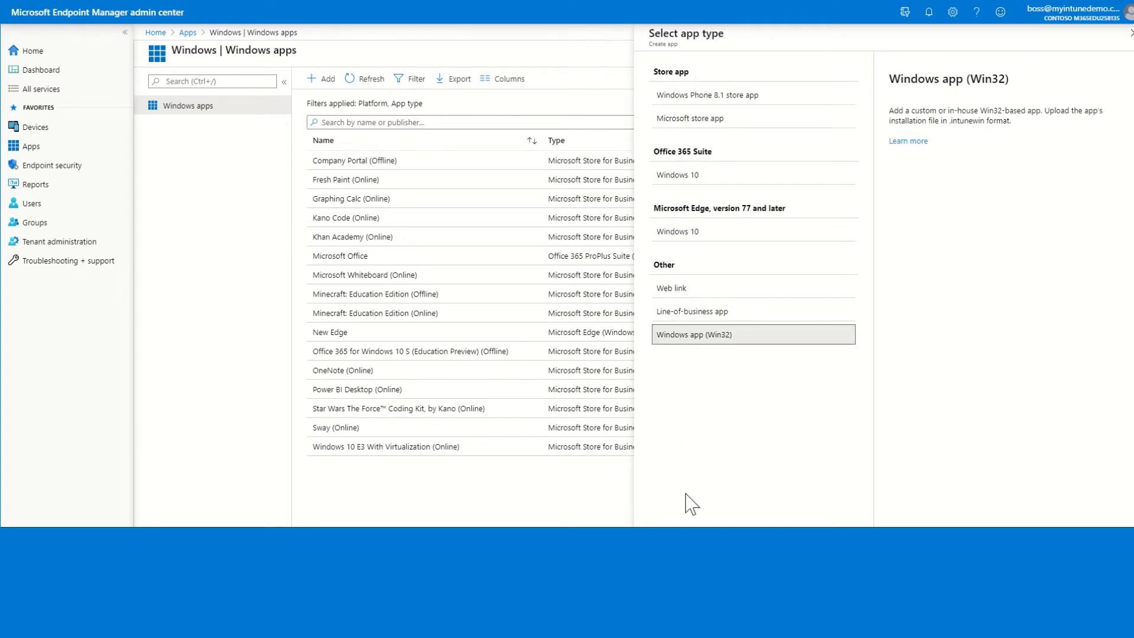
pyautogui.click(678, 538)
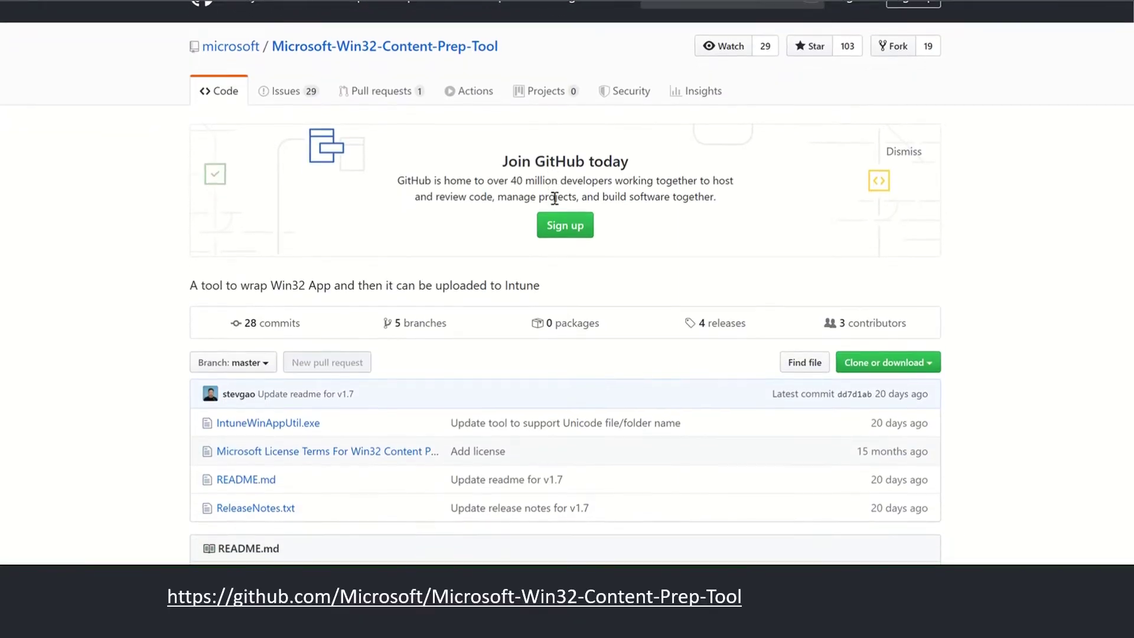
# Step: Download the Microsoft-Win32-Content-Prep-Tool repository from GitHub as a ZIP file
pyautogui.scroll(-2, 555, 198)
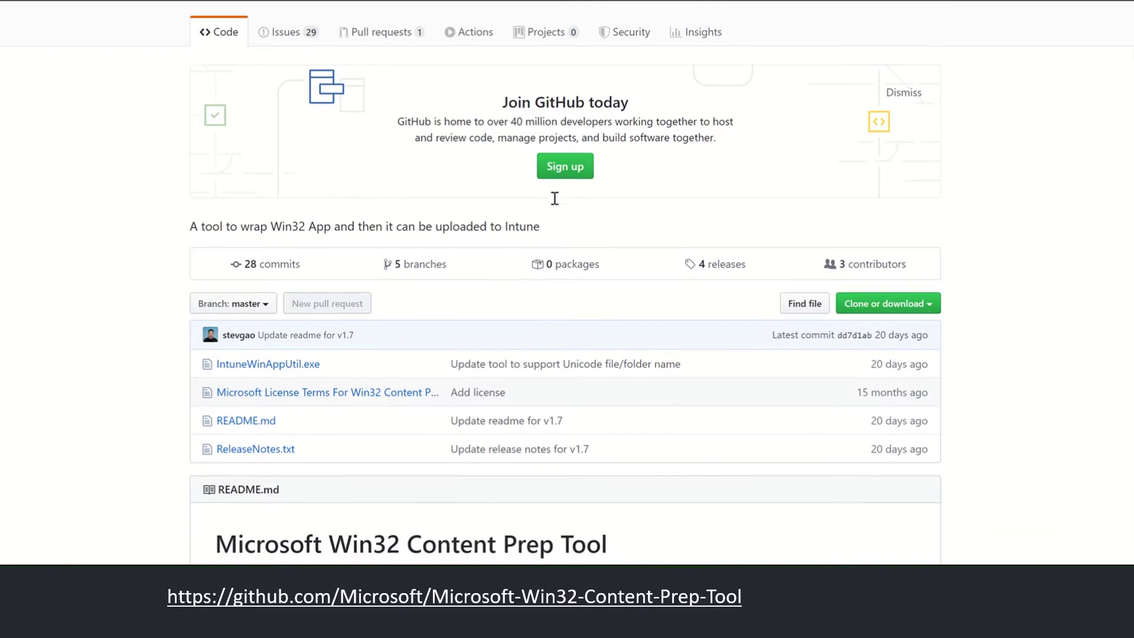
pyautogui.scroll(-2, 554, 198)
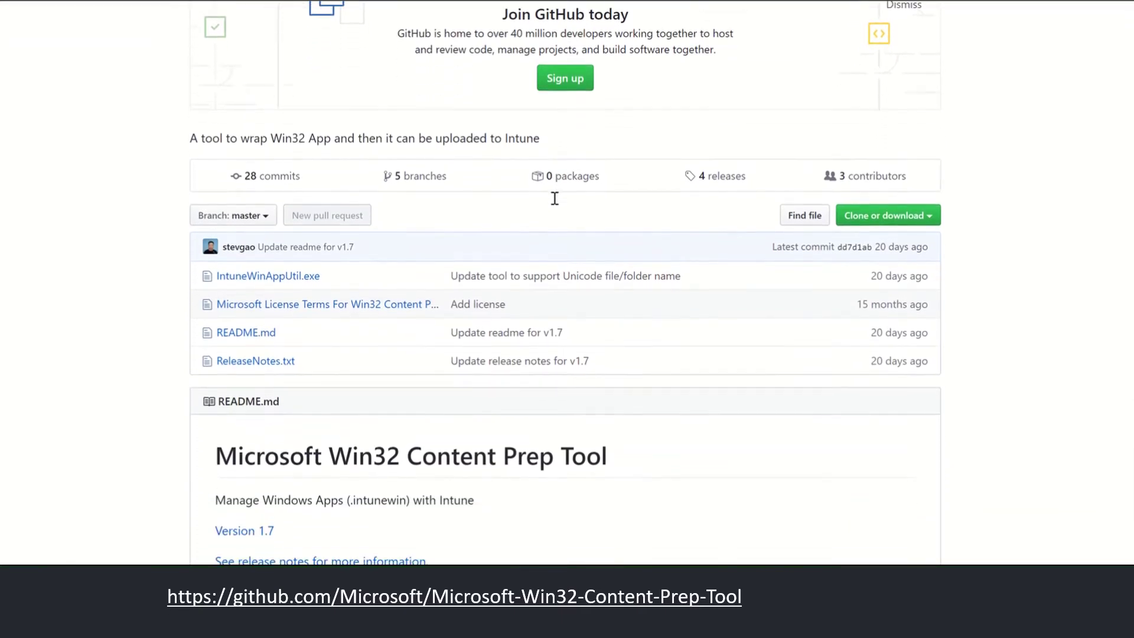
pyautogui.scroll(-2, 555, 198)
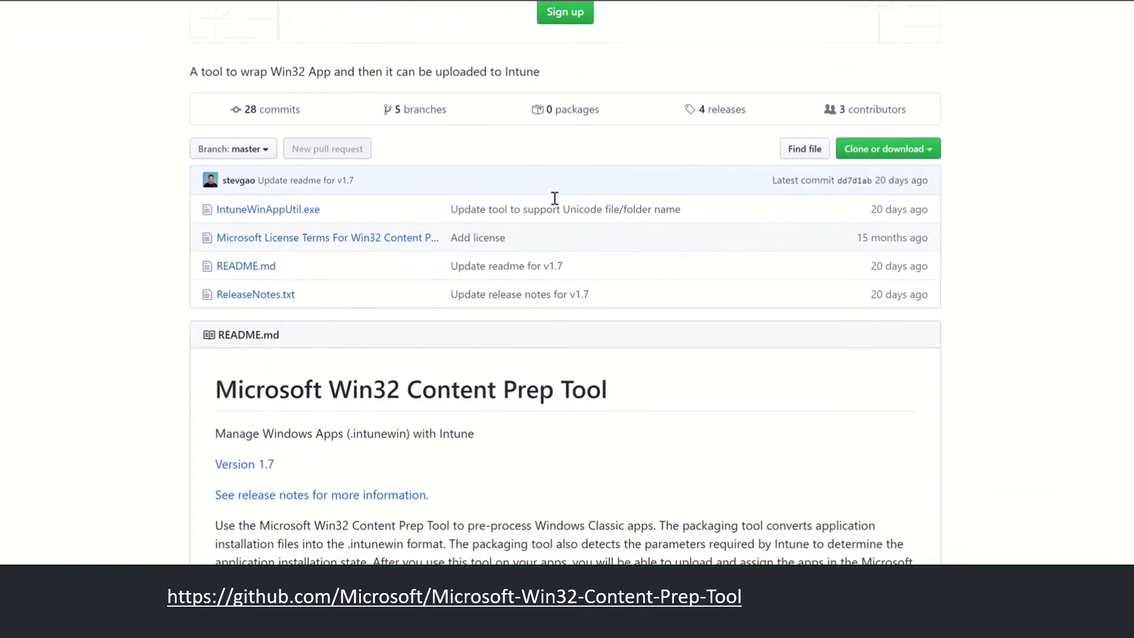
pyautogui.scroll(-2, 554, 198)
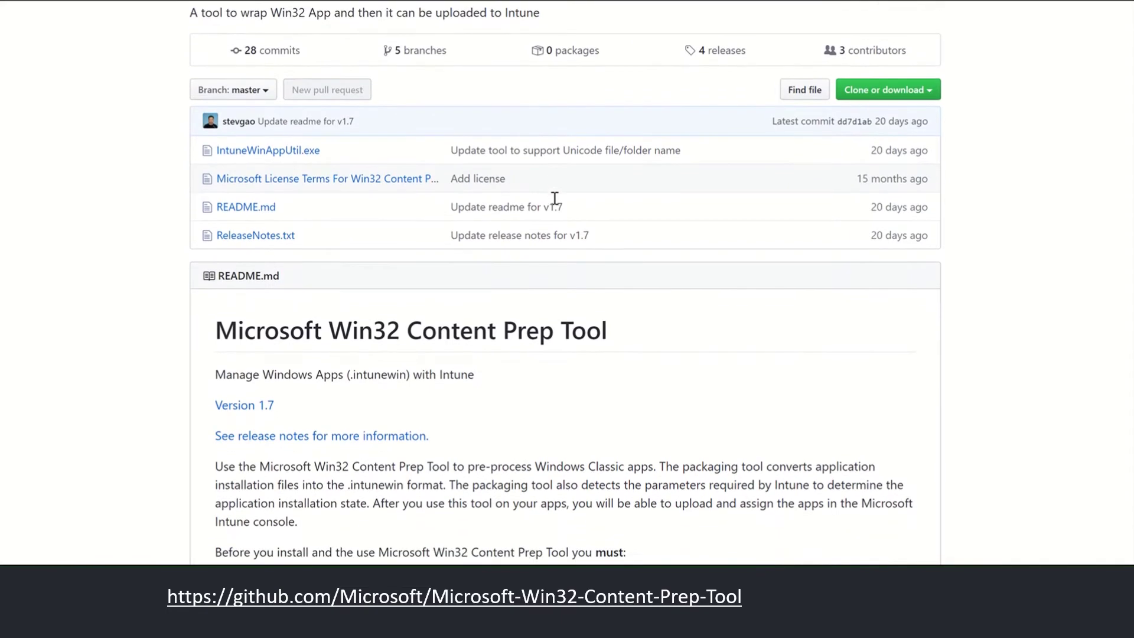
pyautogui.scroll(-2, 554, 198)
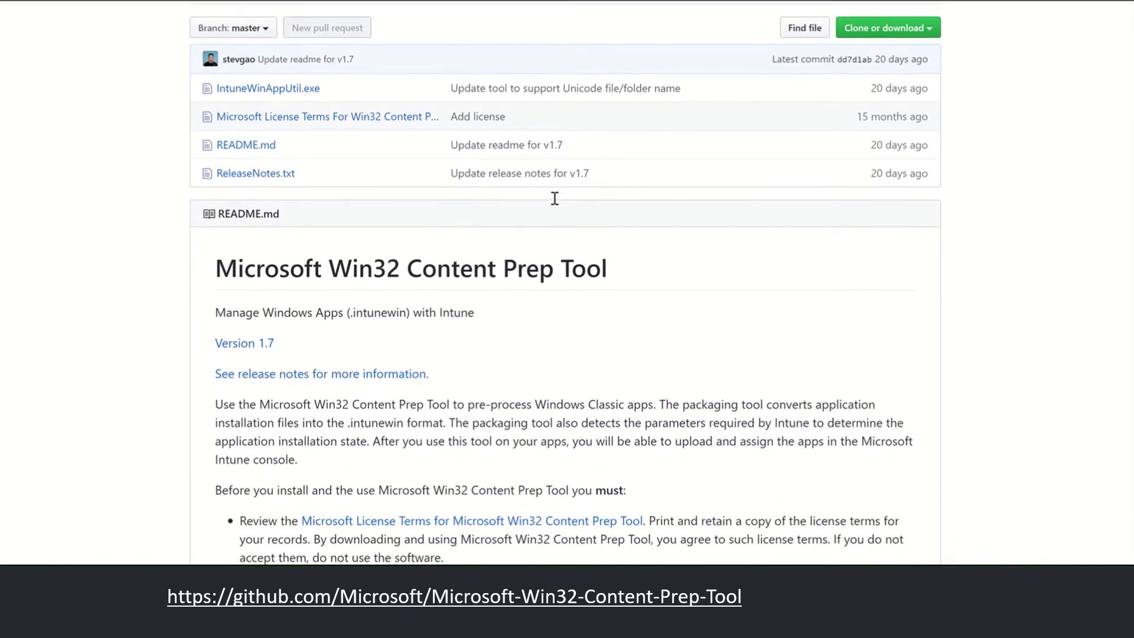
pyautogui.click(880, 20)
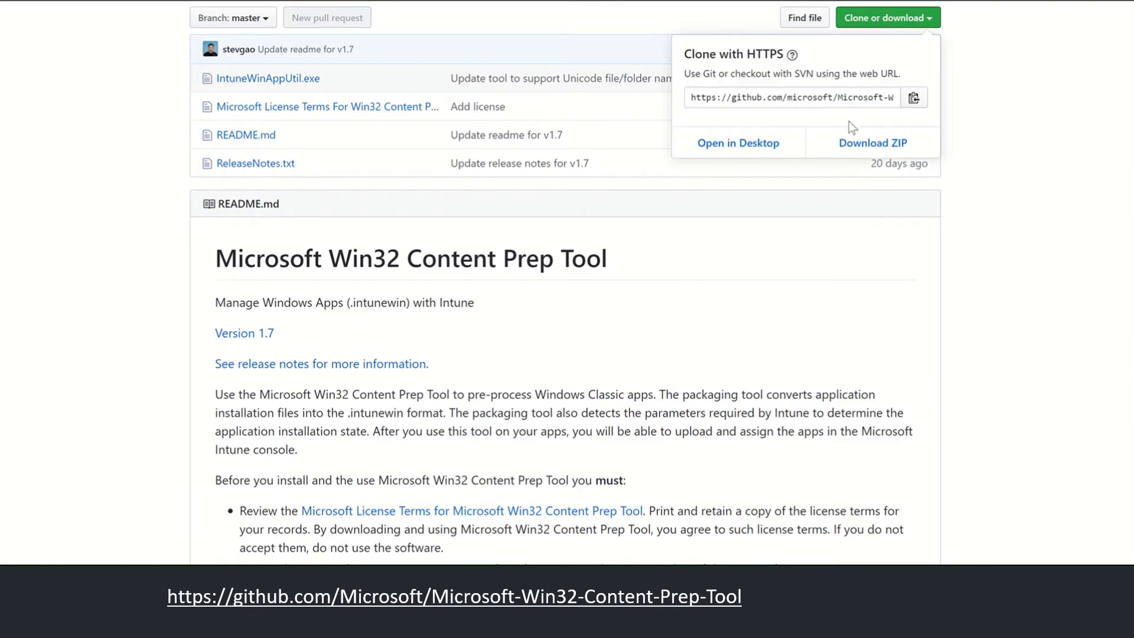
pyautogui.click(851, 146)
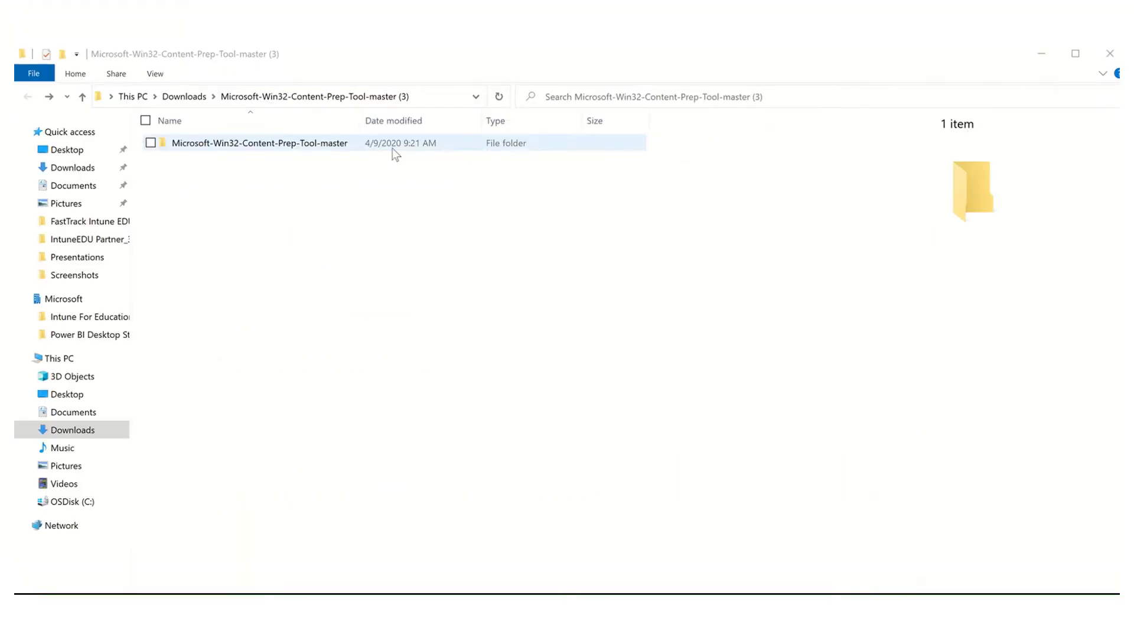
# Step: Run IntuneWinAppUtil from the extracted Microsoft-Win32-Content-Prep-Tool-master folder and bring its console window fully into view
pyautogui.doubleClick(259, 146)
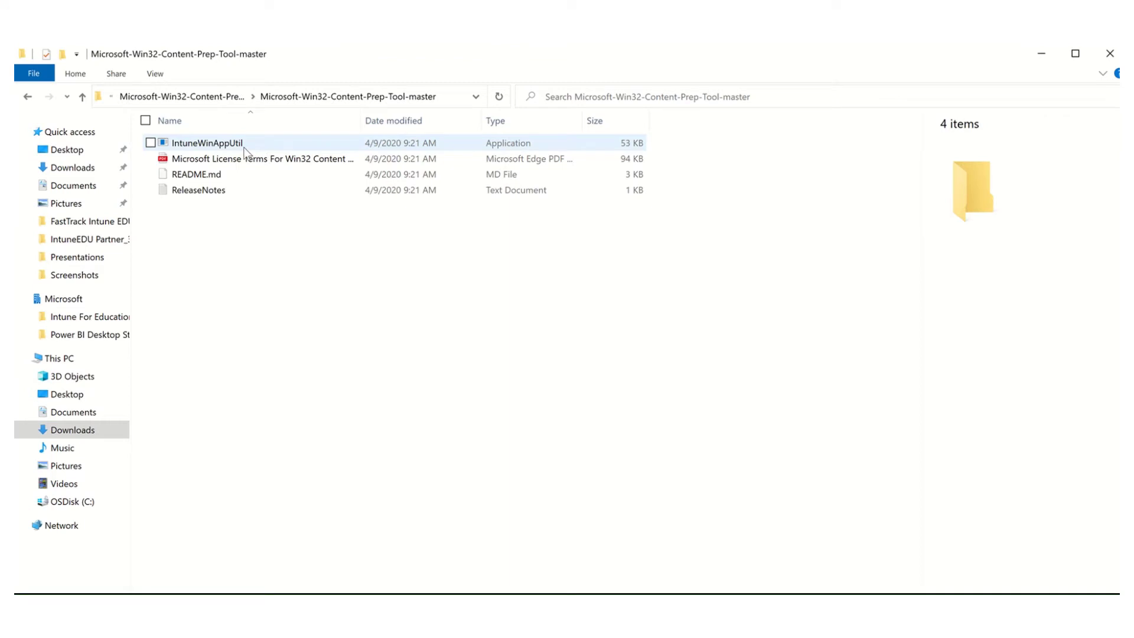
pyautogui.doubleClick(244, 148)
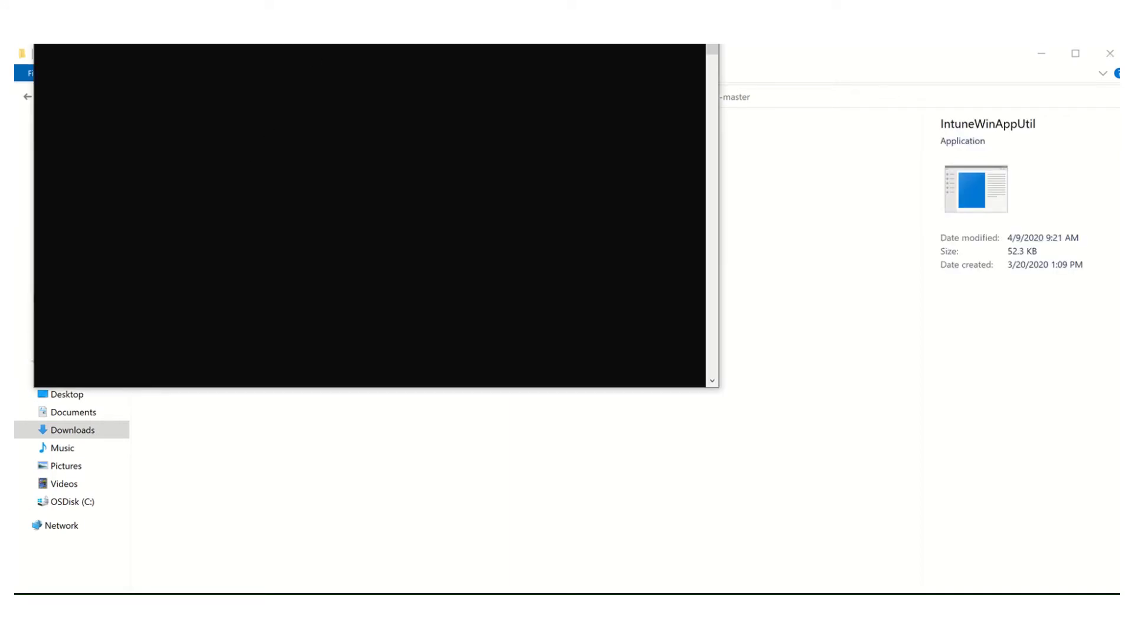
pyautogui.moveTo(331, 53); pyautogui.dragTo(508, 143)
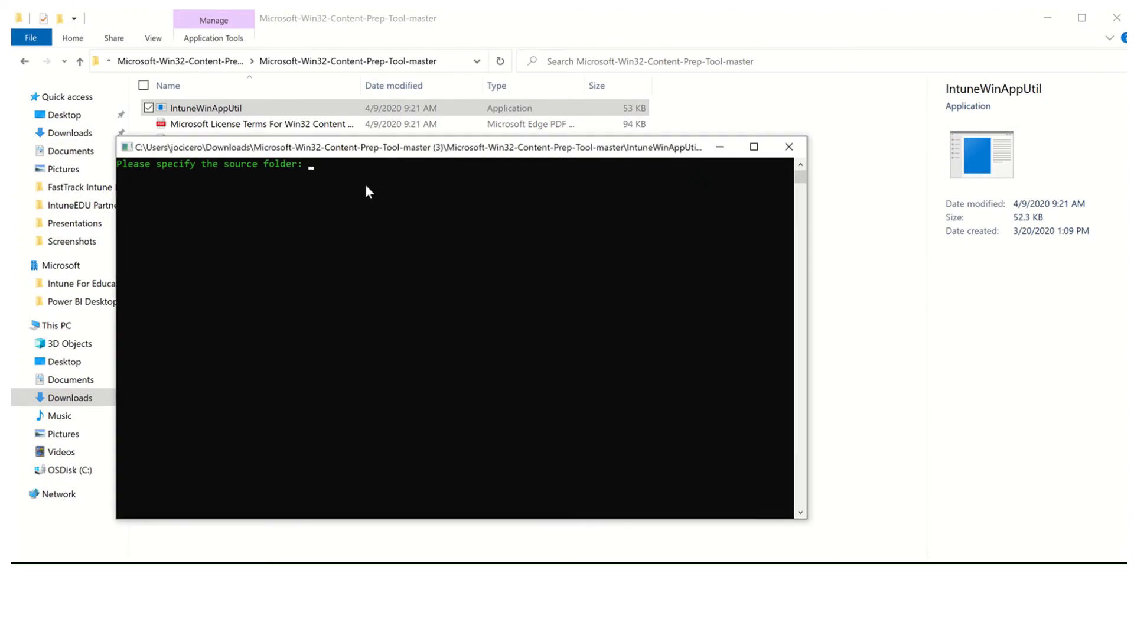
# Step: Specify Schools_SEP.exe as the setup file, with the OneDrive - Microsoft Desktop folder as both source and output folder
pyautogui.write('C:\\Users\\jocicero\\OneDrive - Microsoft\\Desktop')
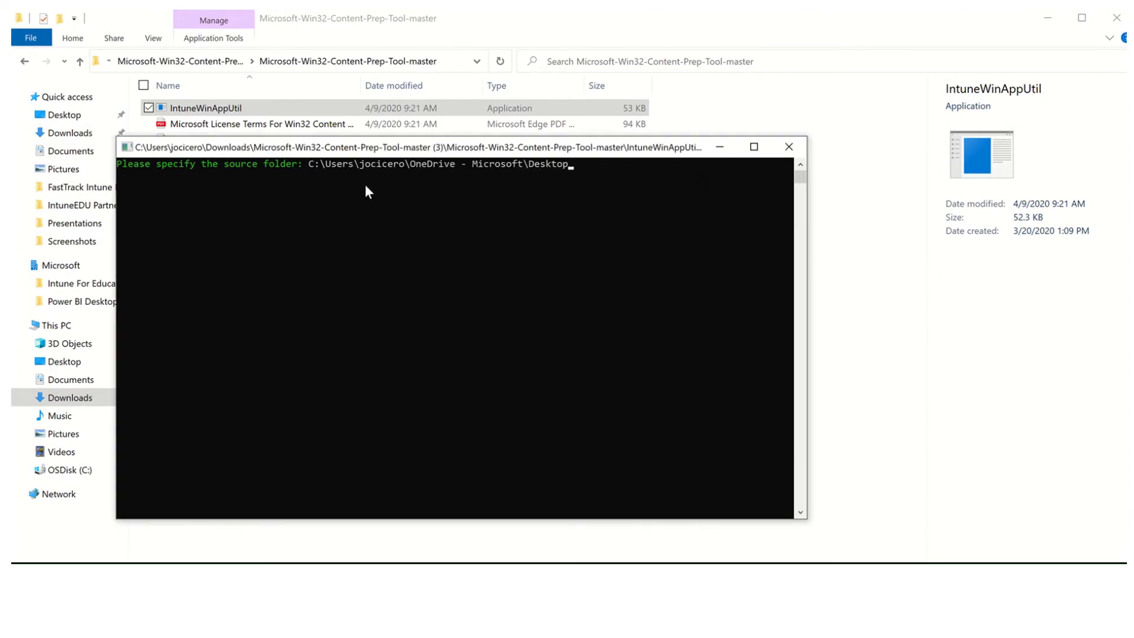
pyautogui.press('Return')
pyautogui.write('Schools_SEP.exe')
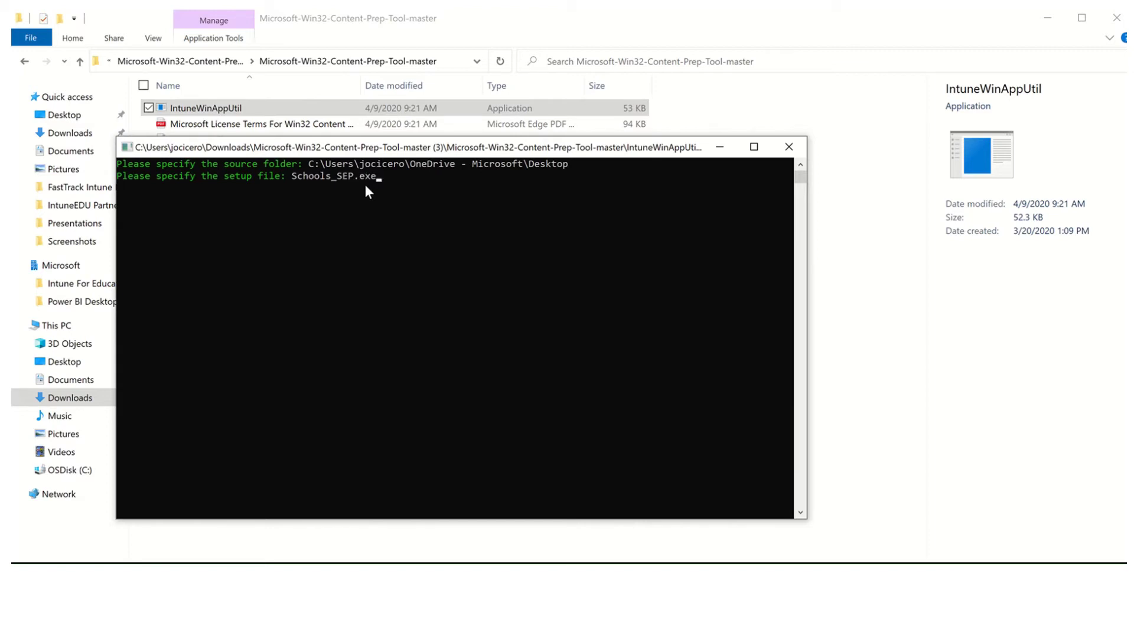
pyautogui.press('Return')
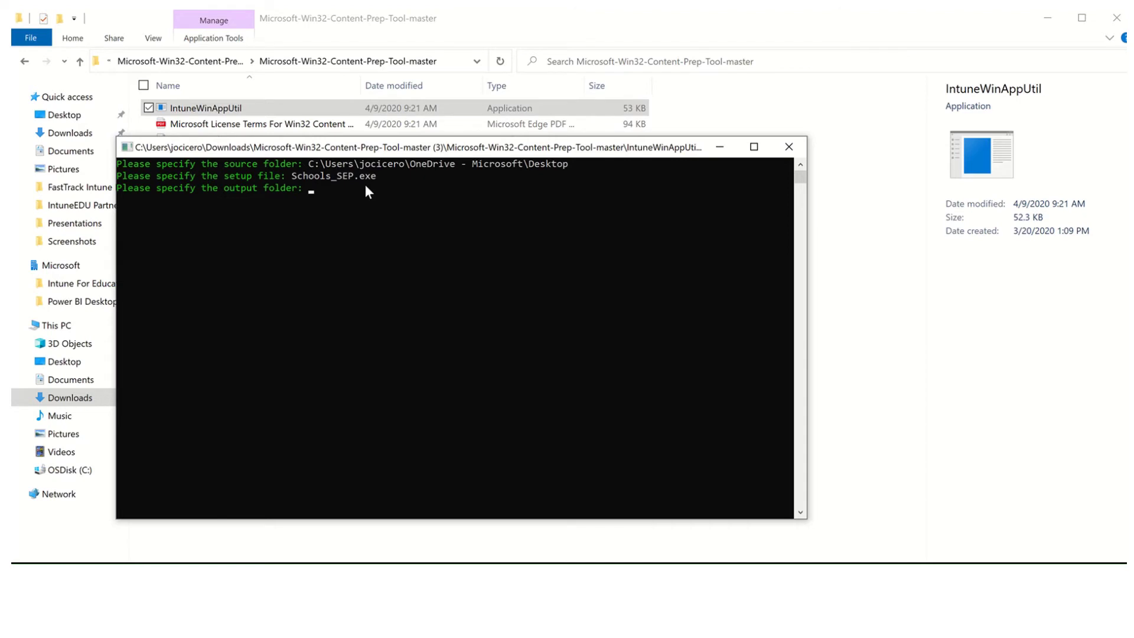
pyautogui.write('C:\\Users\\jocicero\\OneDrive - Microsoft\\Desktop')
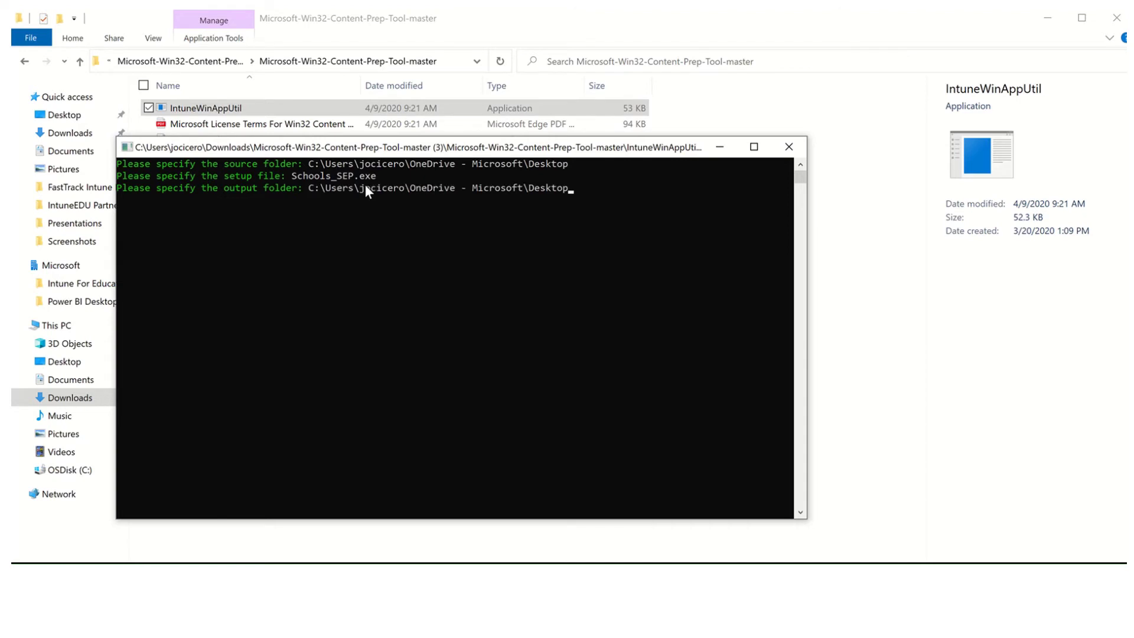
pyautogui.press('Return')
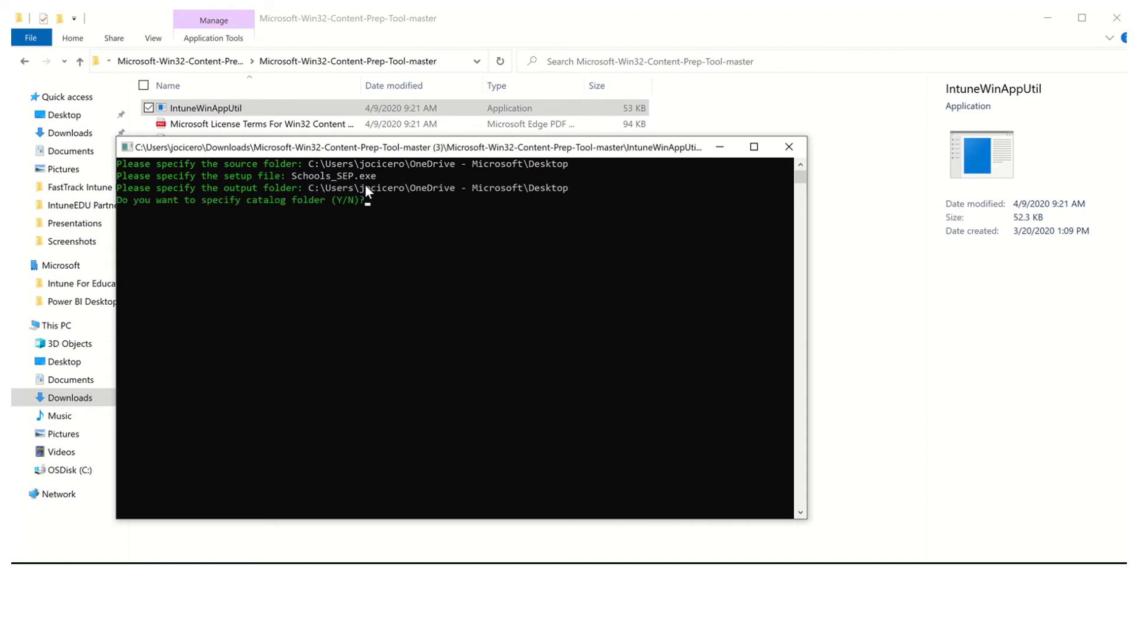
# Step: Opt to specify a catalog folder and enter the OneDrive - Microsoft Desktop folder path for it
pyautogui.write('Y')
pyautogui.press('Return')
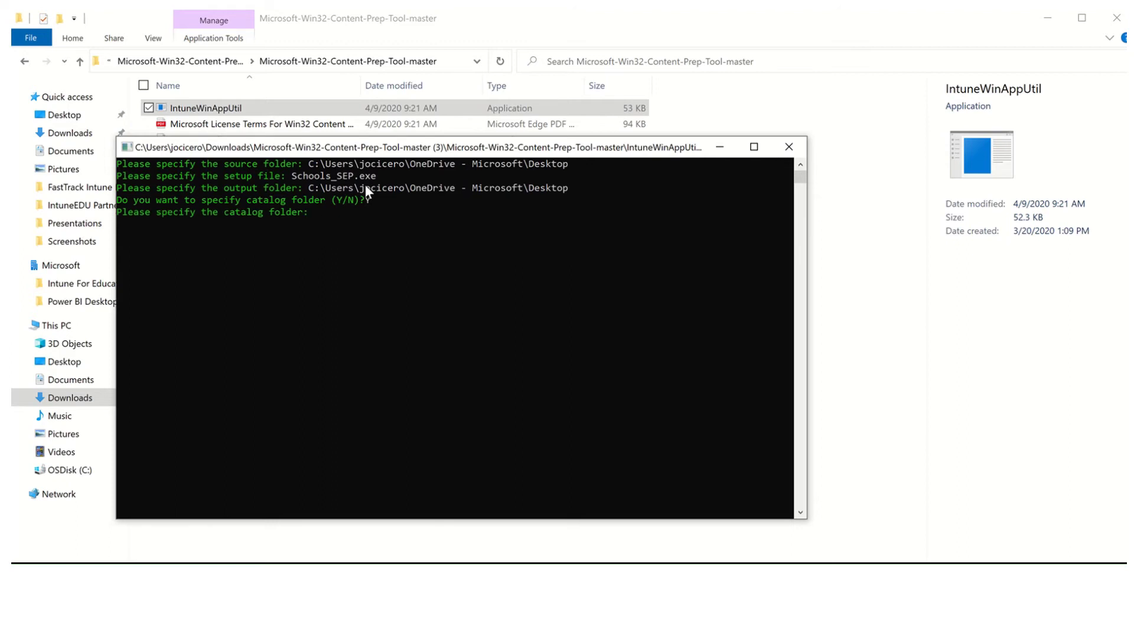
pyautogui.write('C:\\Users\\jocicero\\OneDrive - Microsoft\\Desktop')
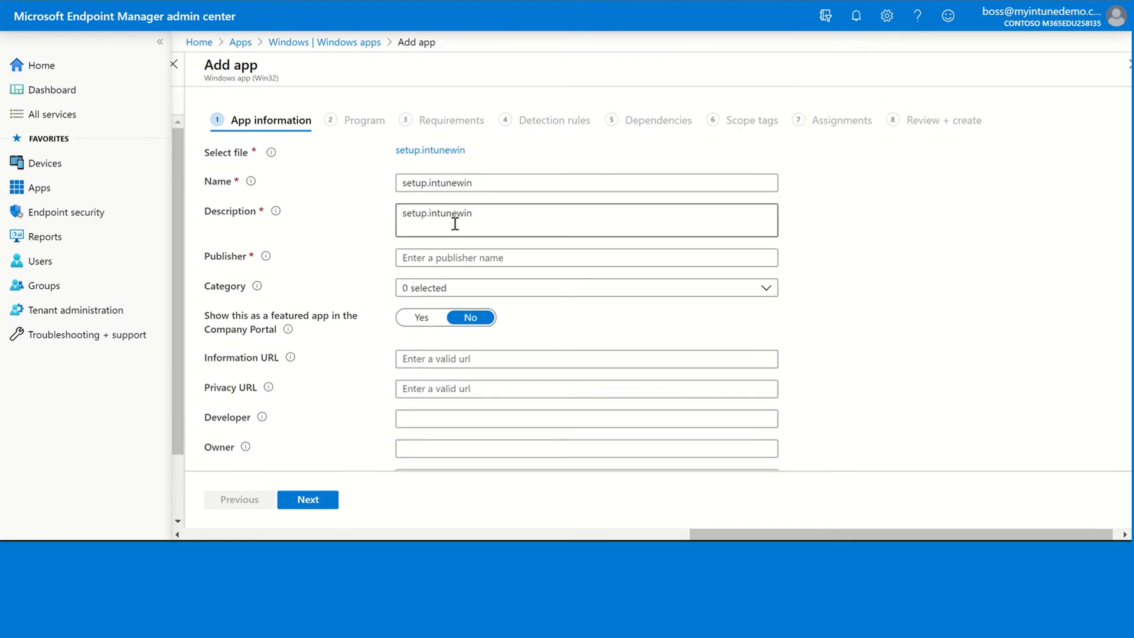
# Step: Set the publisher of the setup.intunewin app to DEMO and continue to the Program settings
pyautogui.click(464, 257)
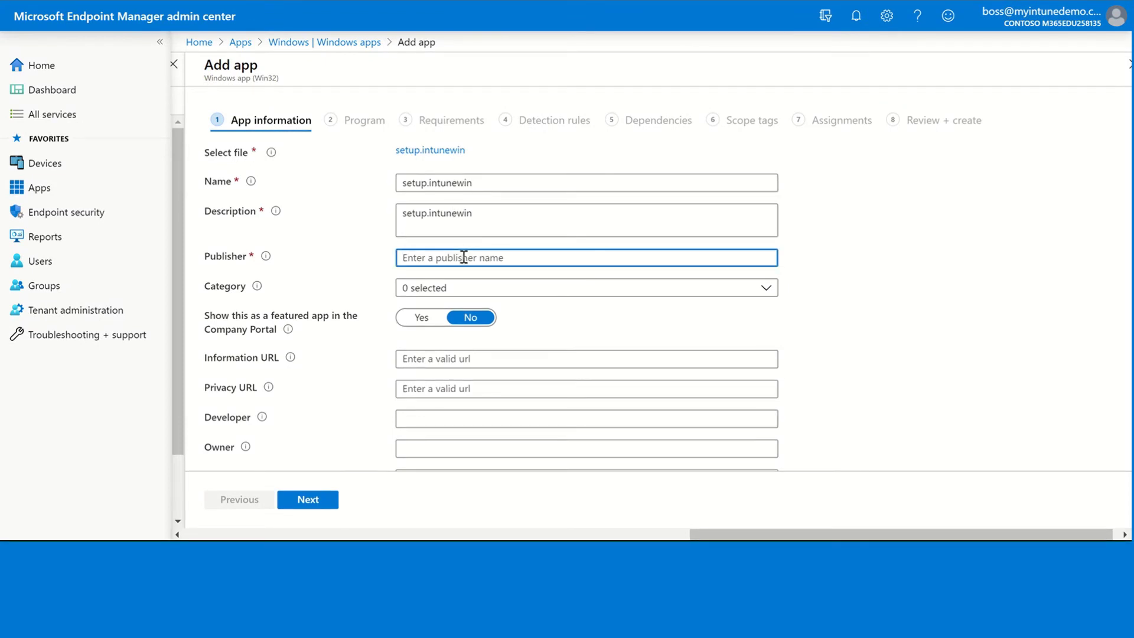
pyautogui.write('DEMO')
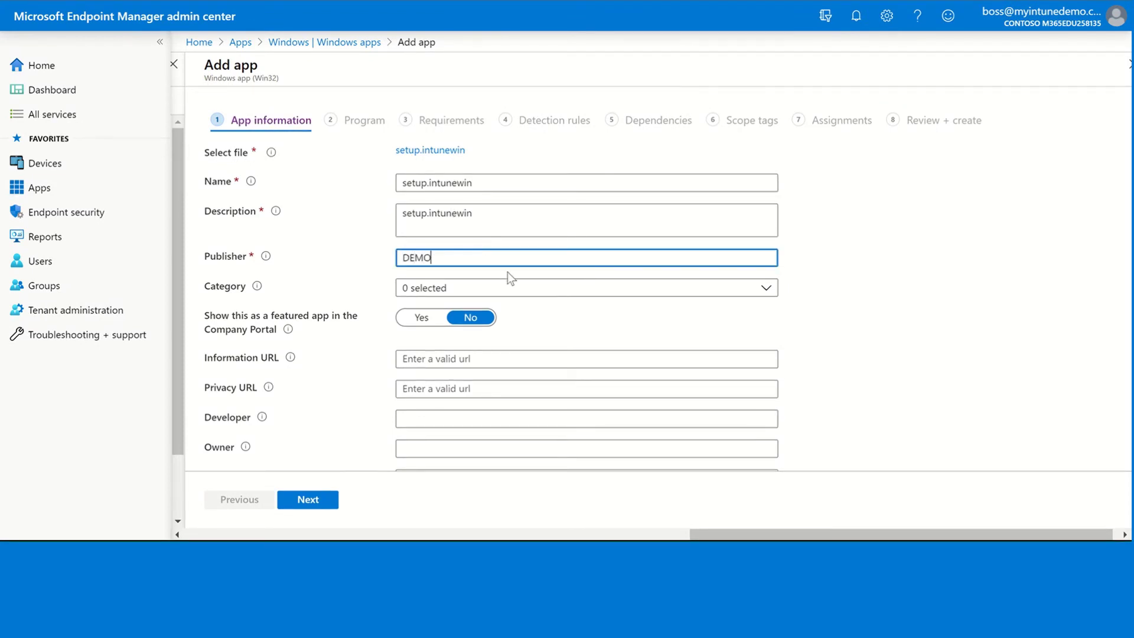
pyautogui.scroll(-3, 508, 272)
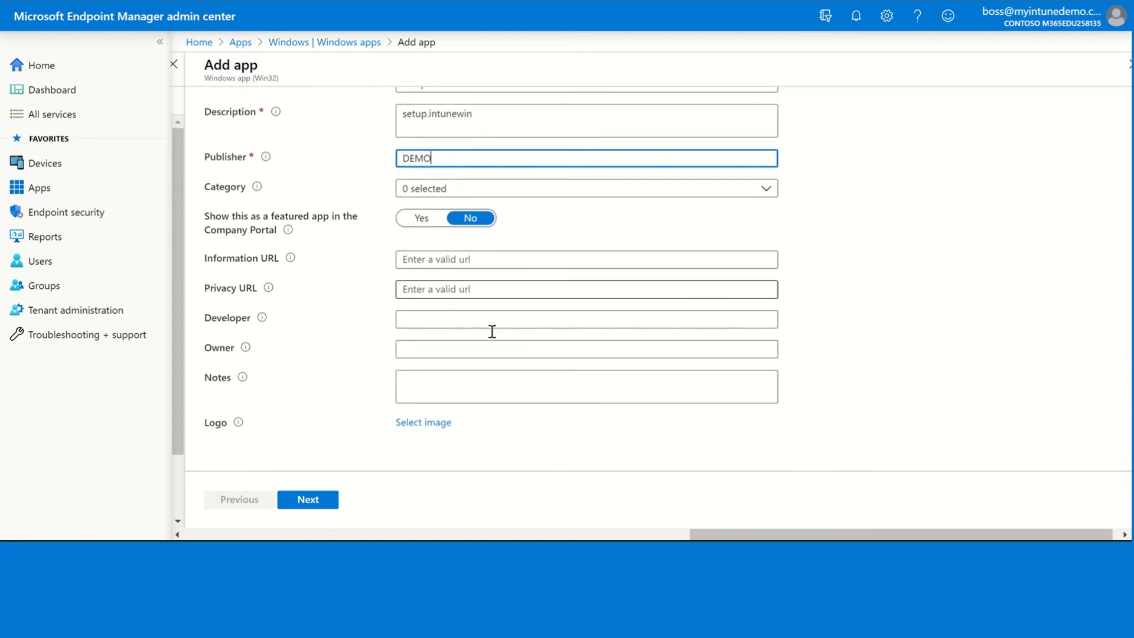
pyautogui.click(316, 503)
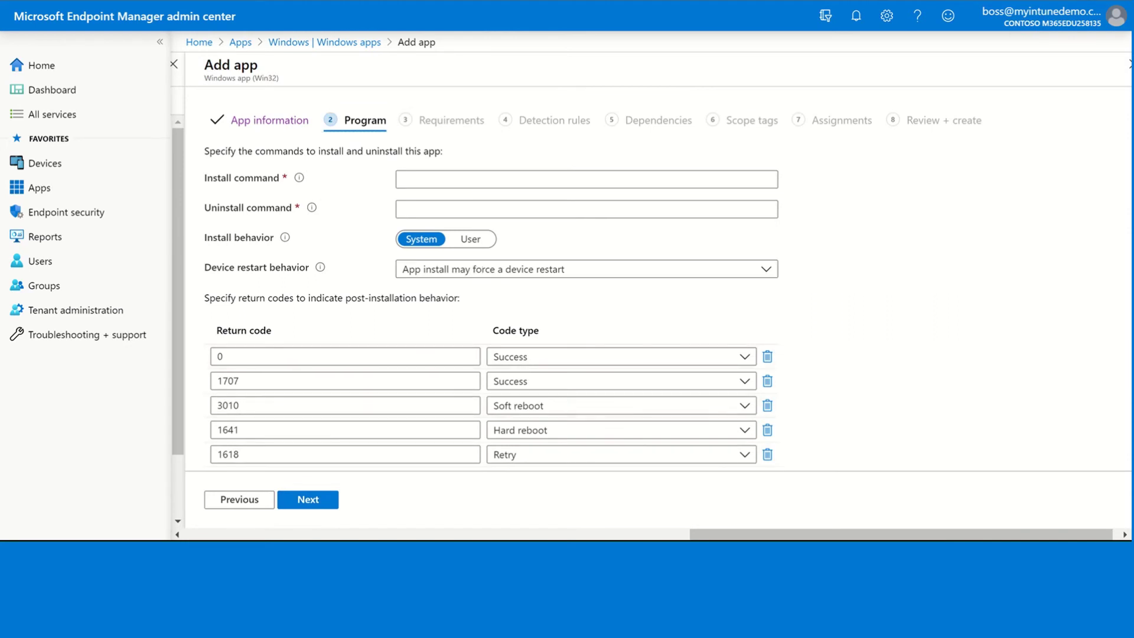
# Step: Set the install command to Schools_SEP.exe and the uninstall command to MsiExec.exe /I{577FBFA6-33CB-4D9A-8286-0DF9236E5A59}, and continue to Requirements
pyautogui.click(438, 178)
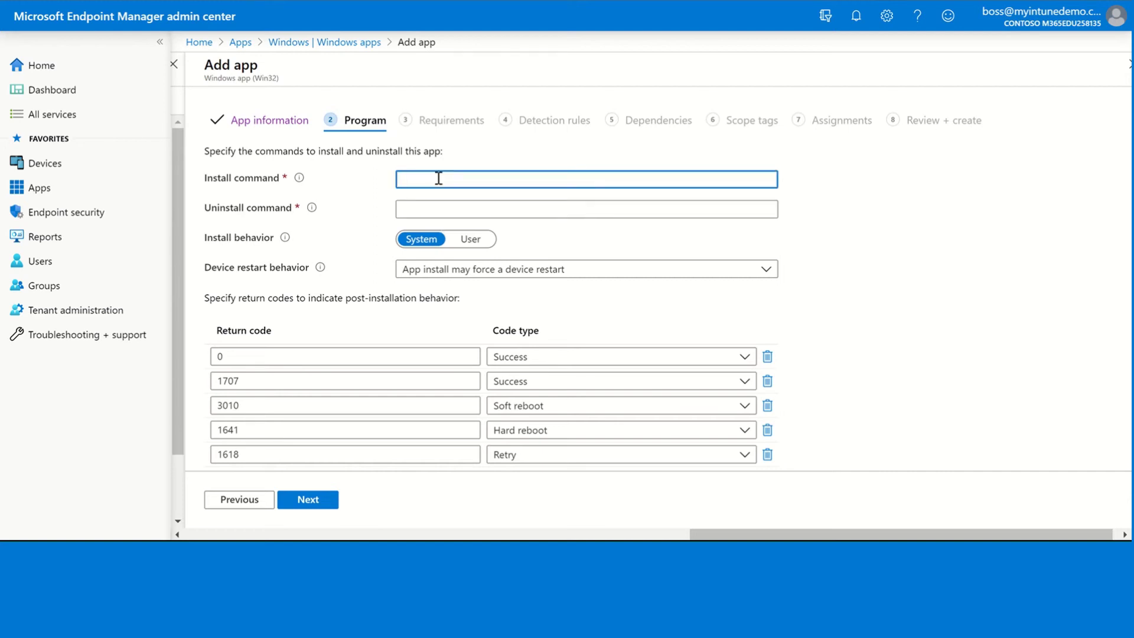
pyautogui.write('Schools_ SEP.exe')
pyautogui.click(438, 207)
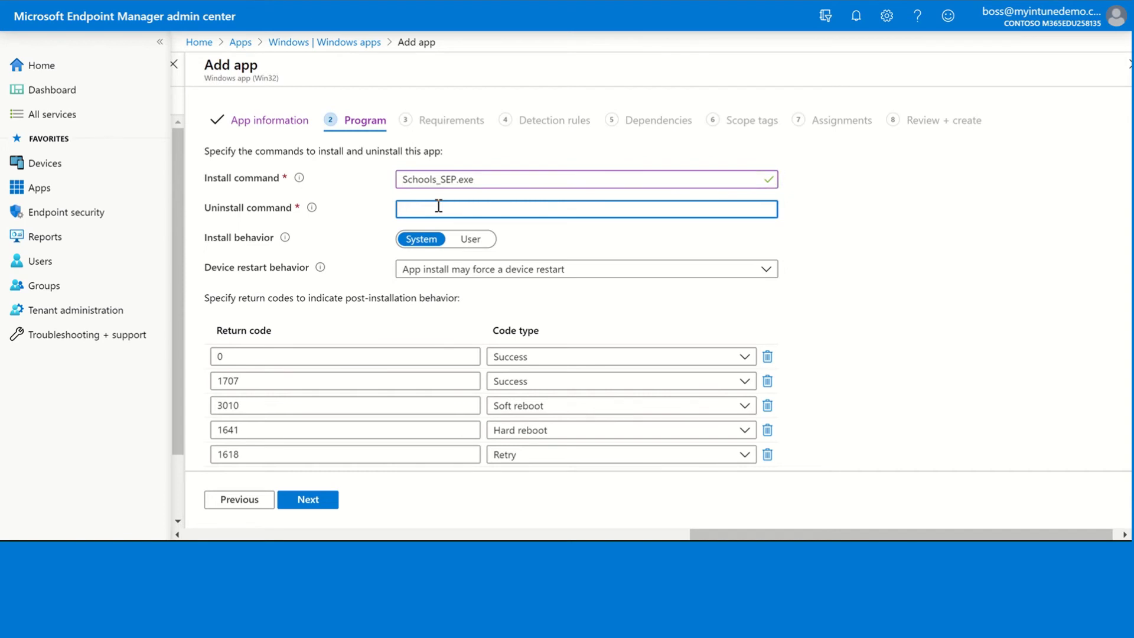
pyautogui.write('MsiExec.exe /I{577FBFA6-33CB-4D9A-8286-0DF9236E5A59}')
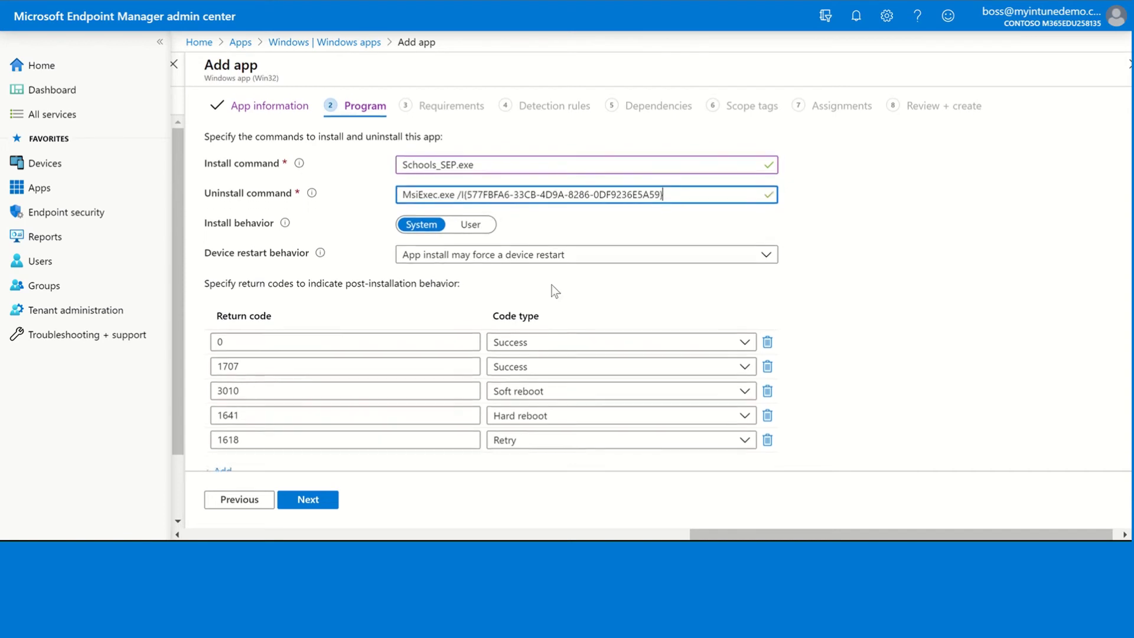
pyautogui.scroll(-2, 550, 287)
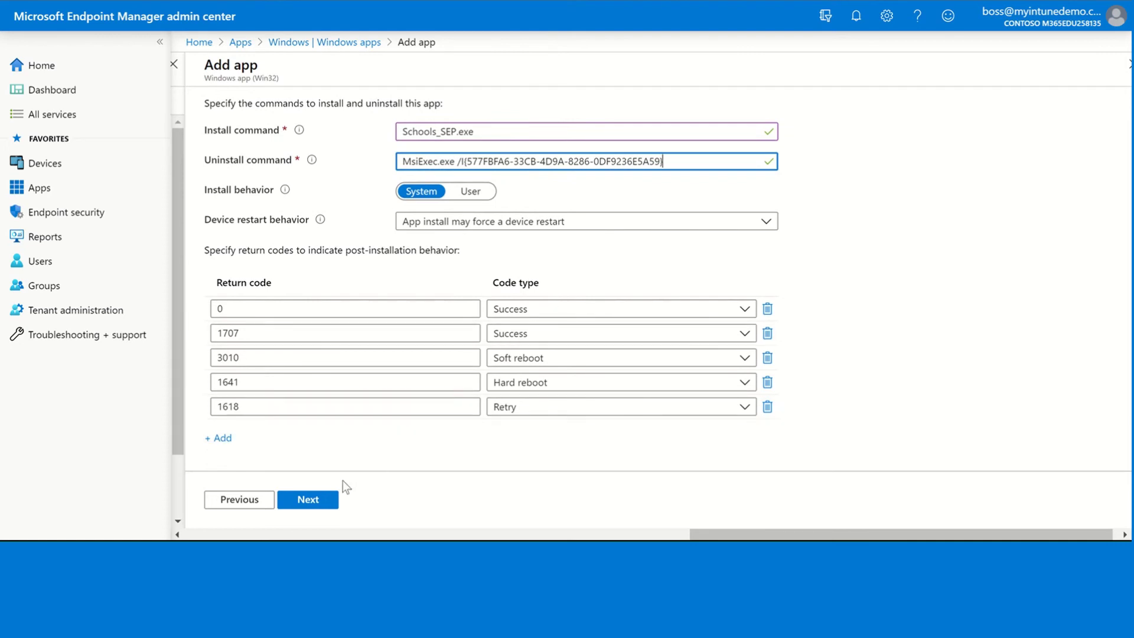
pyautogui.click(320, 502)
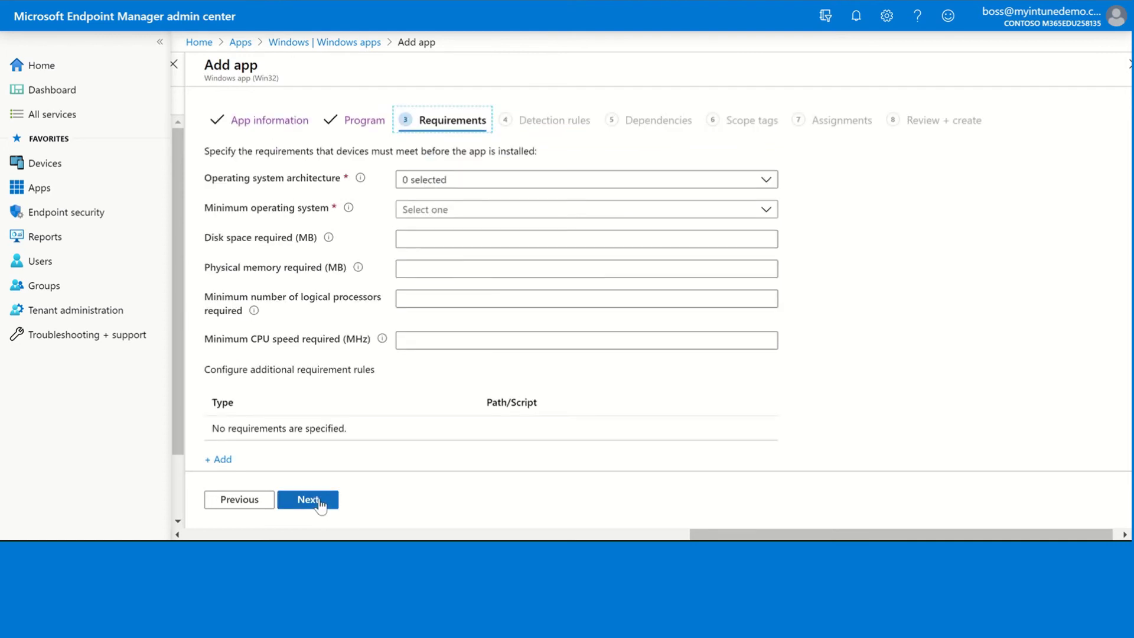
# Step: Require 32-bit or 64-bit architecture and at least Windows 10 1607 for the app, and continue to Detection rules
pyautogui.click(467, 182)
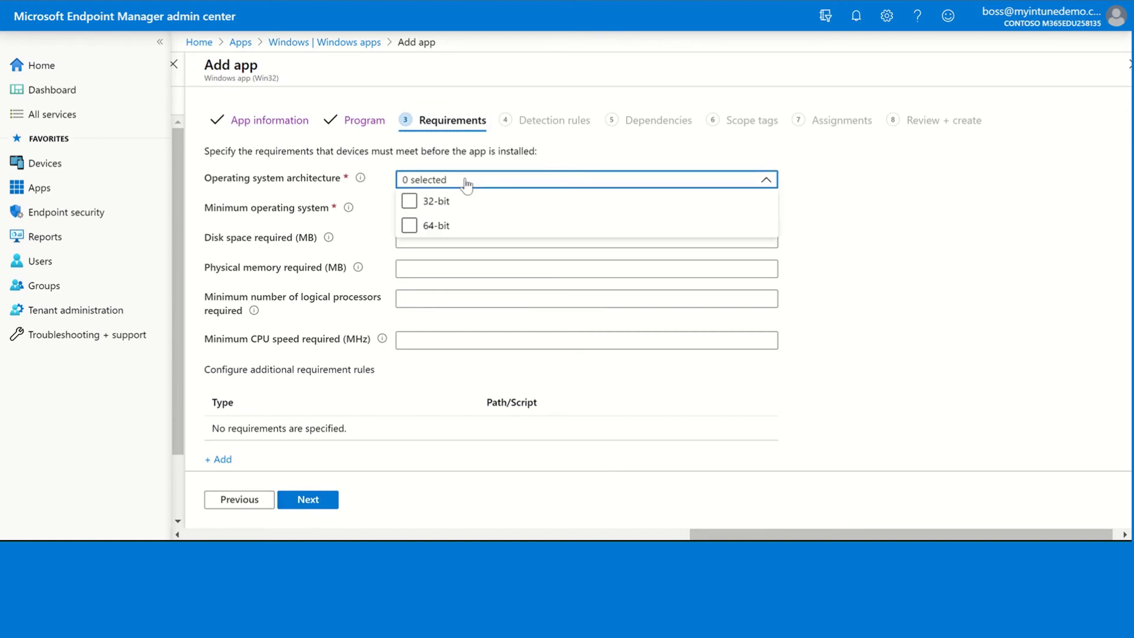
pyautogui.click(408, 201)
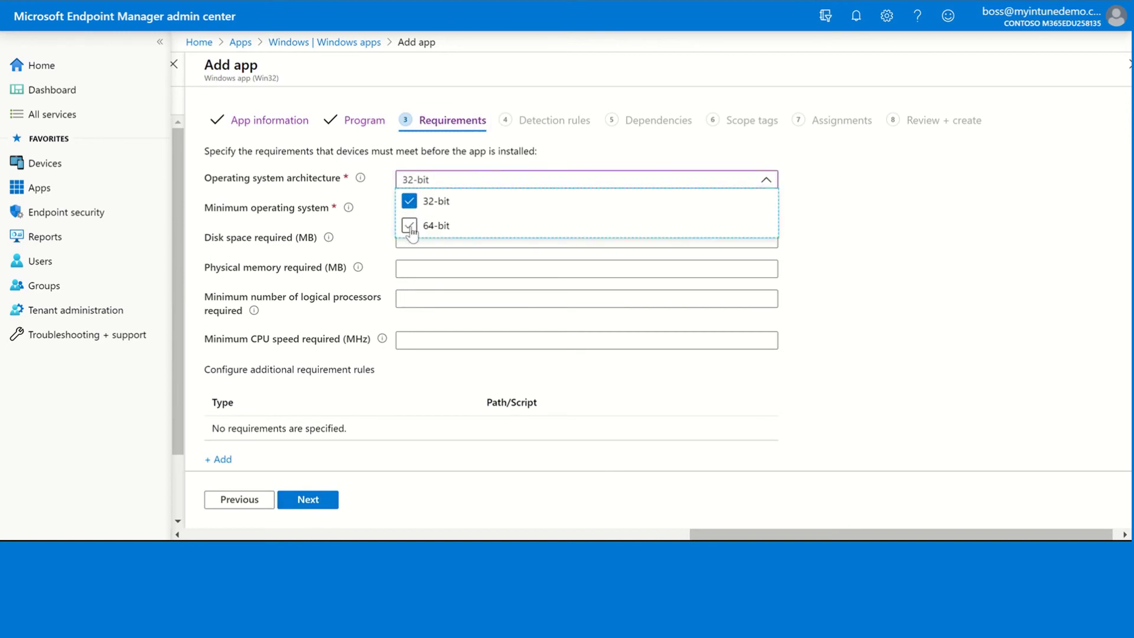
pyautogui.click(408, 226)
pyautogui.click(371, 211)
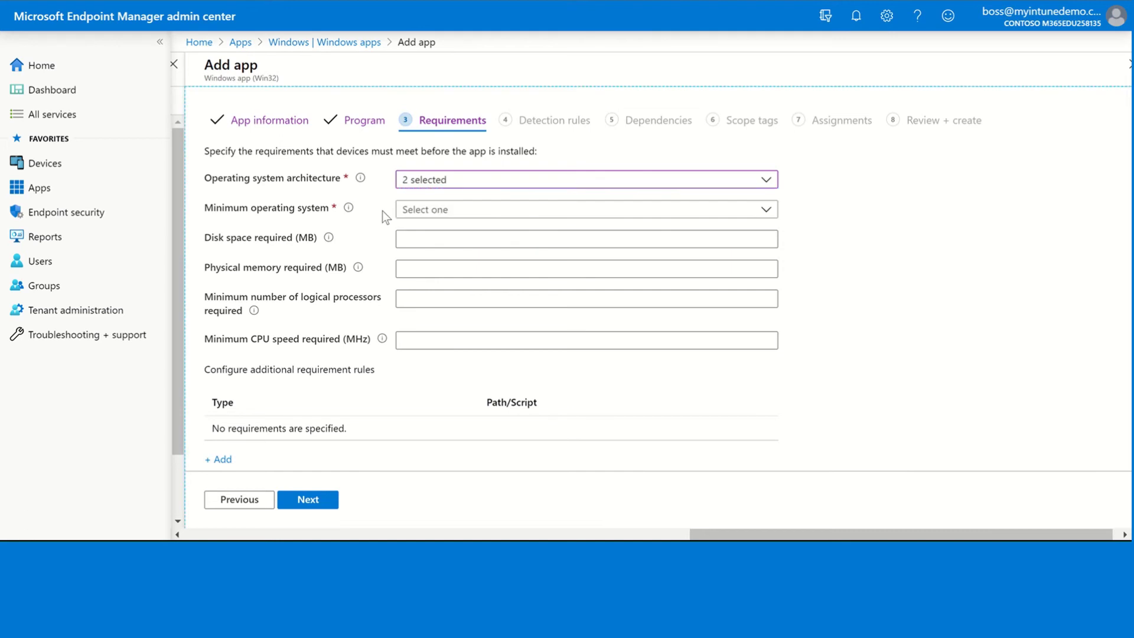
pyautogui.click(413, 211)
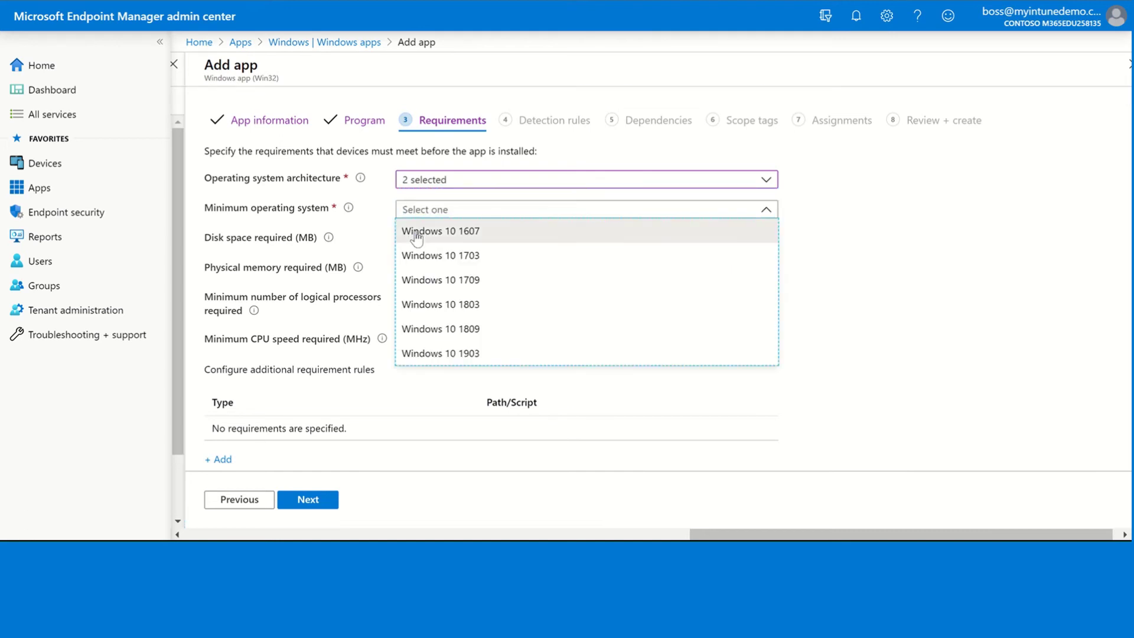
pyautogui.click(417, 232)
pyautogui.scroll(-1, 430, 280)
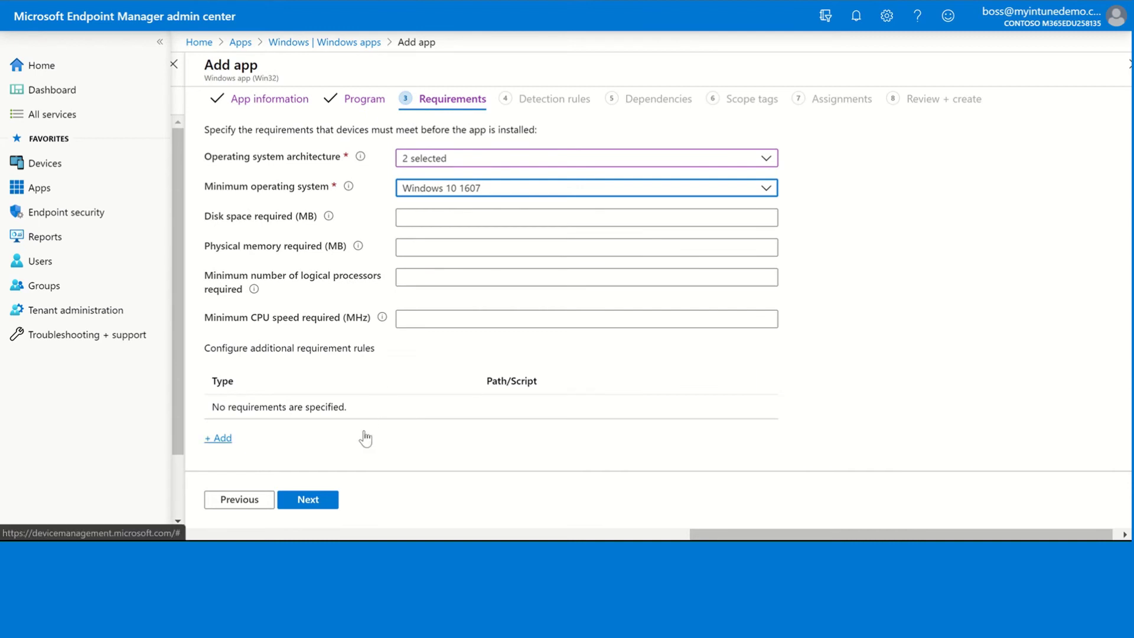
pyautogui.click(326, 500)
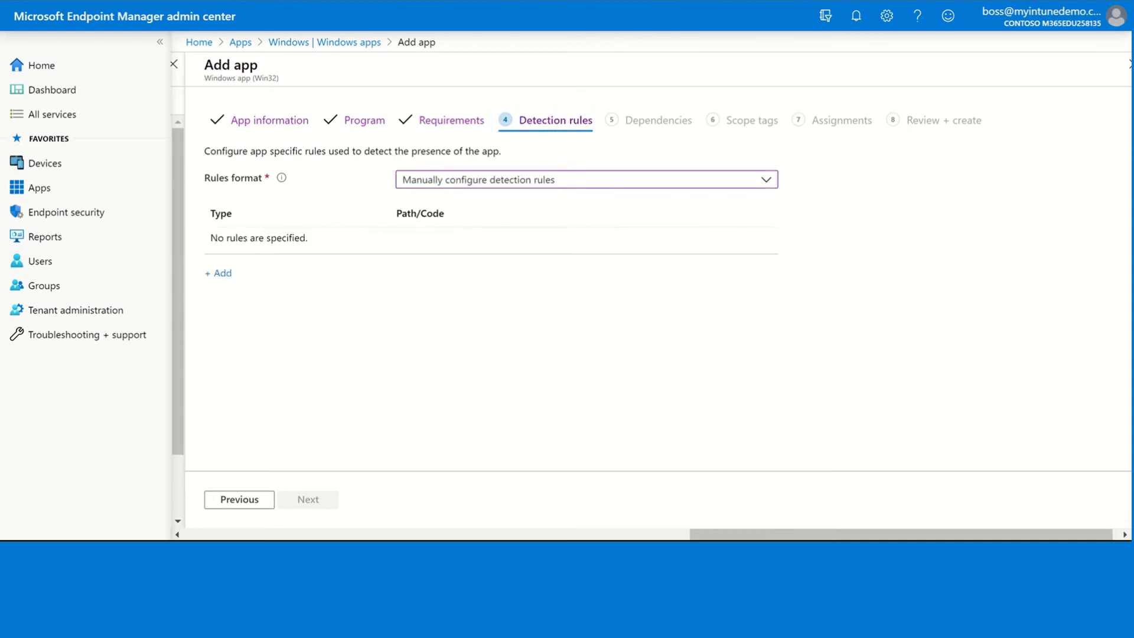
# Step: Add a File detection rule with the path "C:\Program Files (x86)\Symantec\Symantec Endpoint Protection", enclosed in double quotes
pyautogui.click(232, 275)
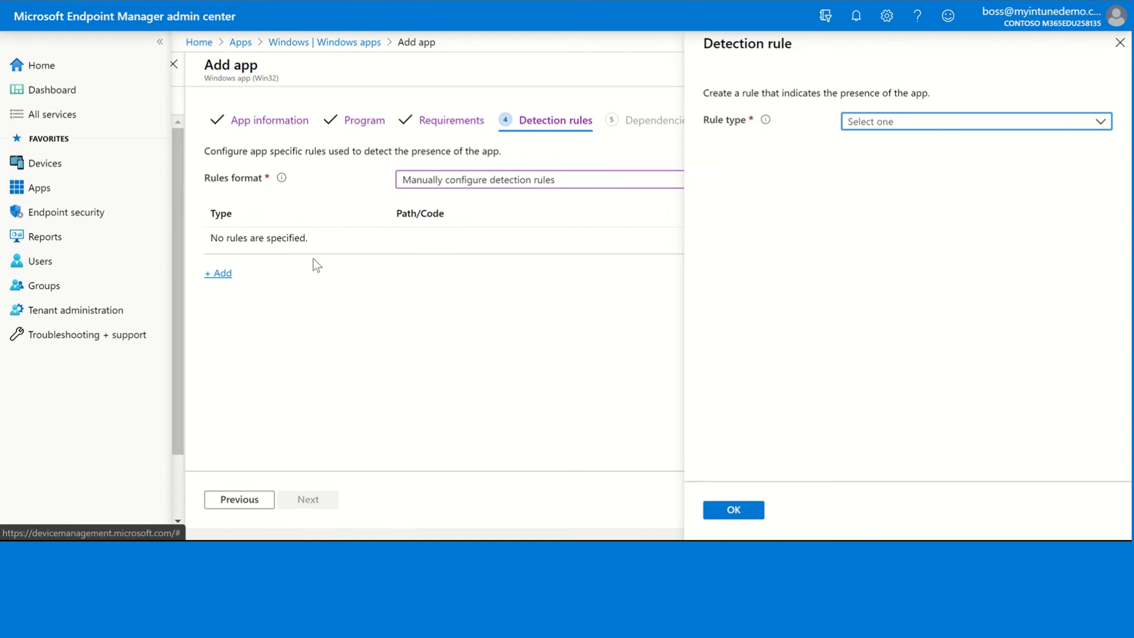
pyautogui.click(898, 124)
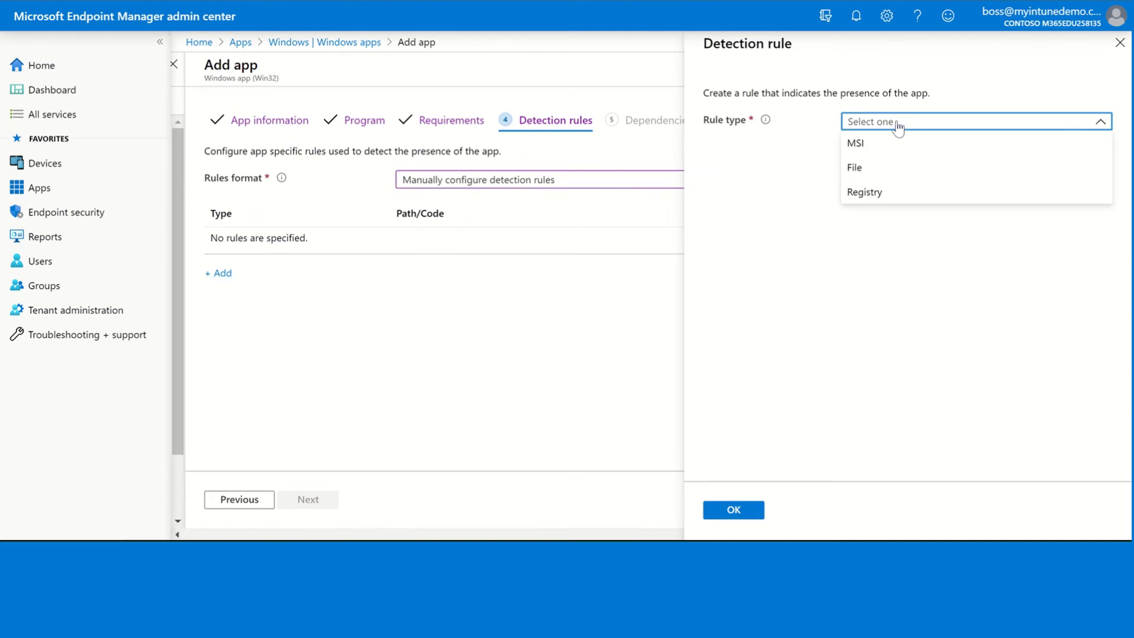
pyautogui.click(867, 166)
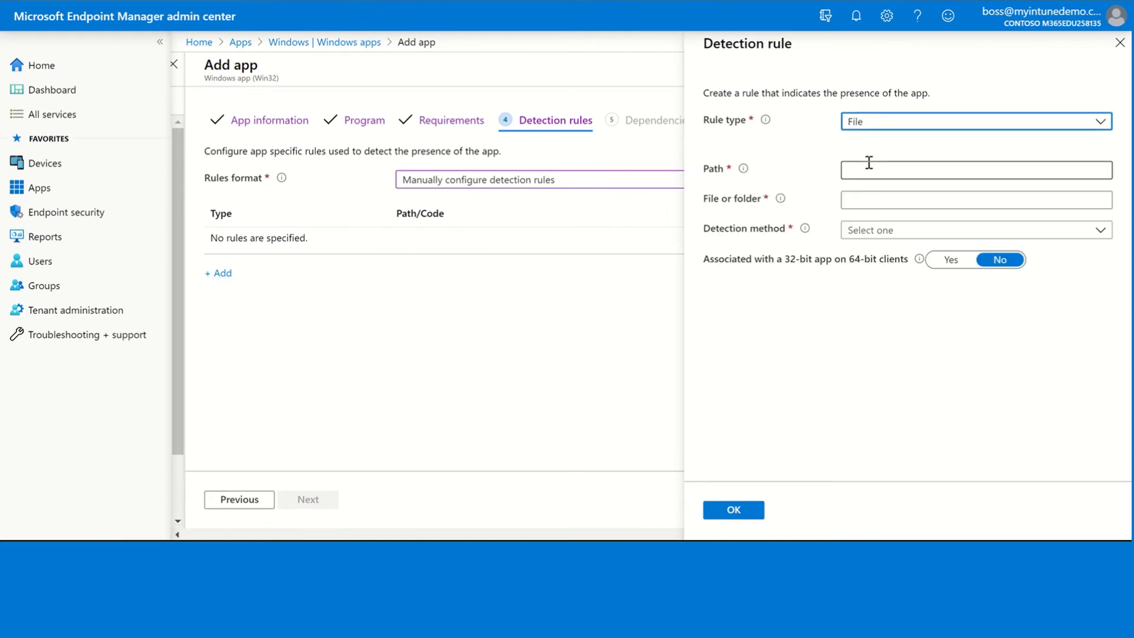
pyautogui.click(861, 170)
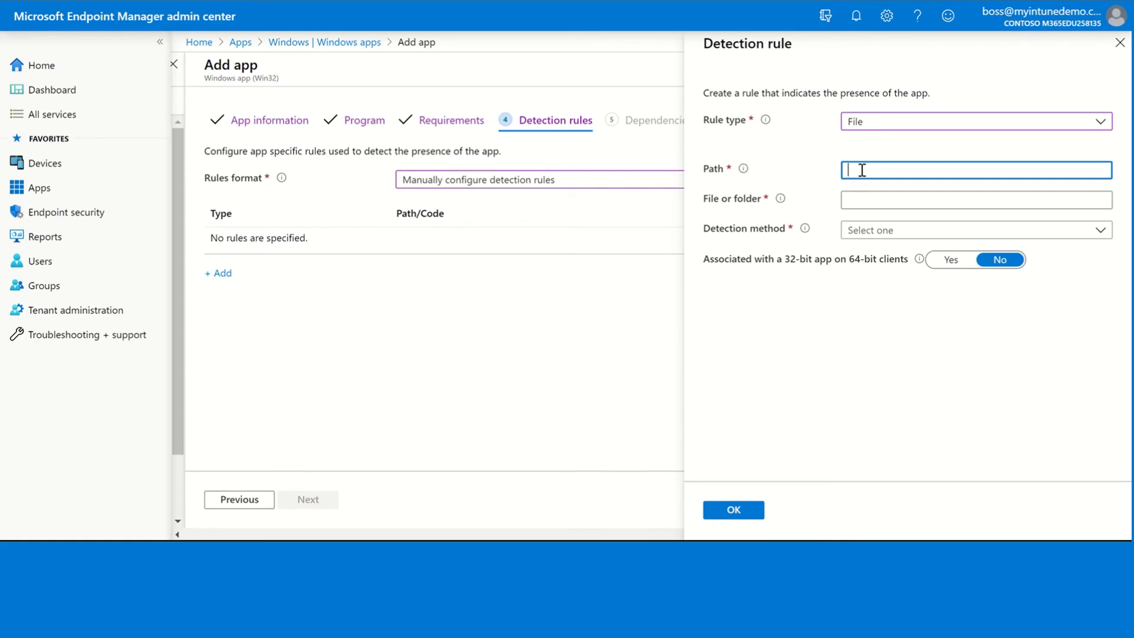
pyautogui.write('"C:\\Program Files (x86)\\Symantec\\Symantec Endpoint Protection"')
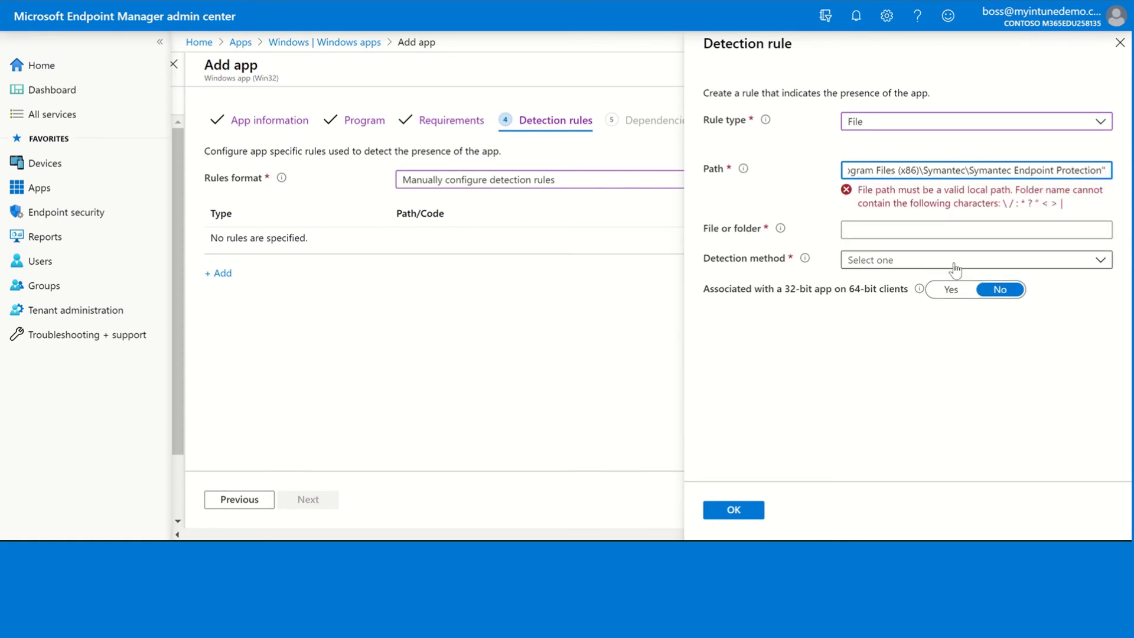
# Step: Remove the closing and opening quotation marks from the detection rule's path
pyautogui.click(960, 171)
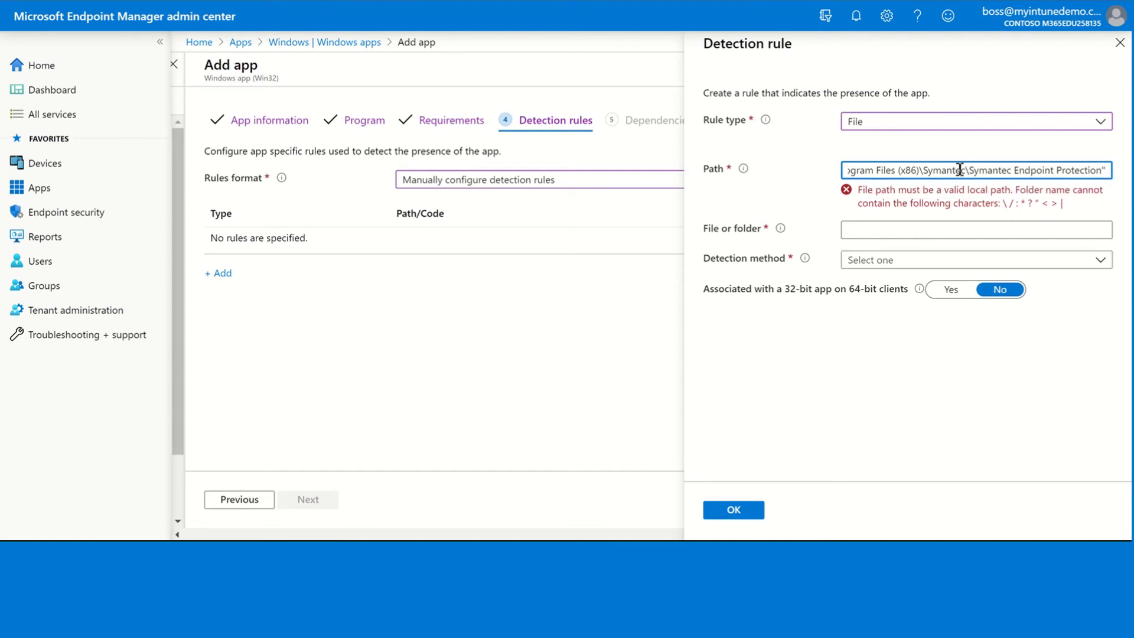
pyautogui.click(1111, 170)
pyautogui.press('BackSpace')
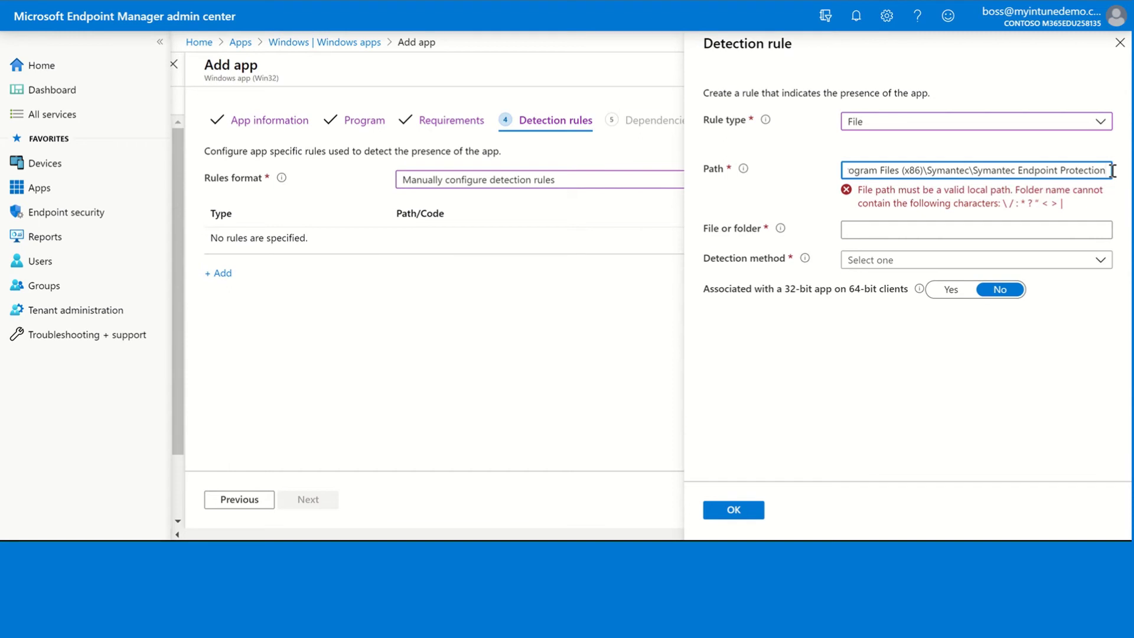
pyautogui.moveTo(962, 170); pyautogui.dragTo(849, 169)
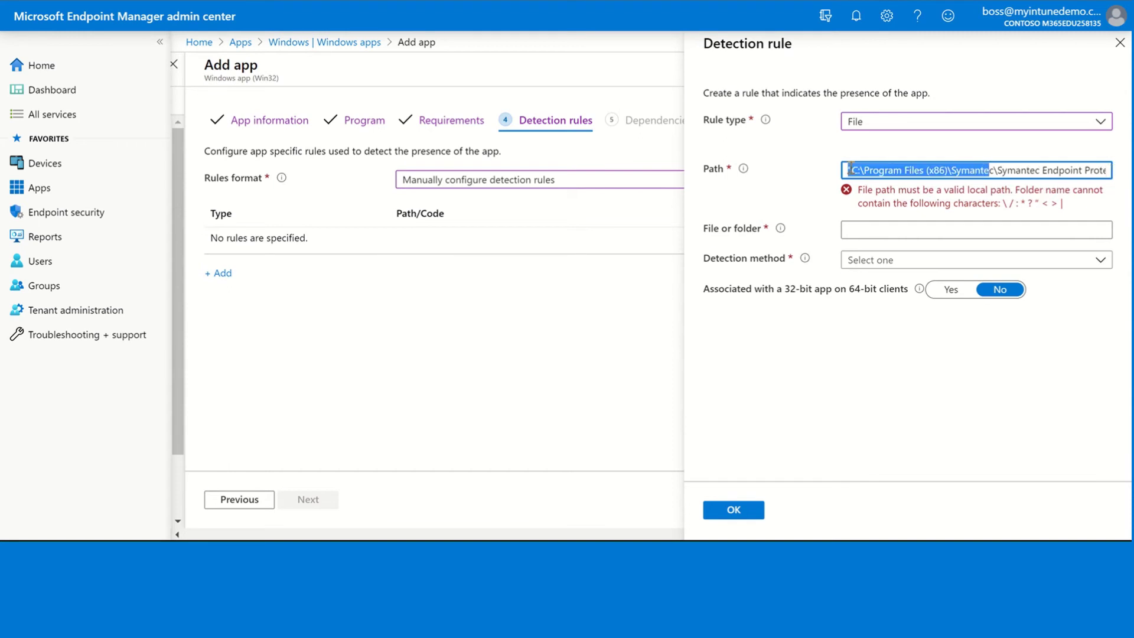
pyautogui.click(850, 170)
pyautogui.press('BackSpace')
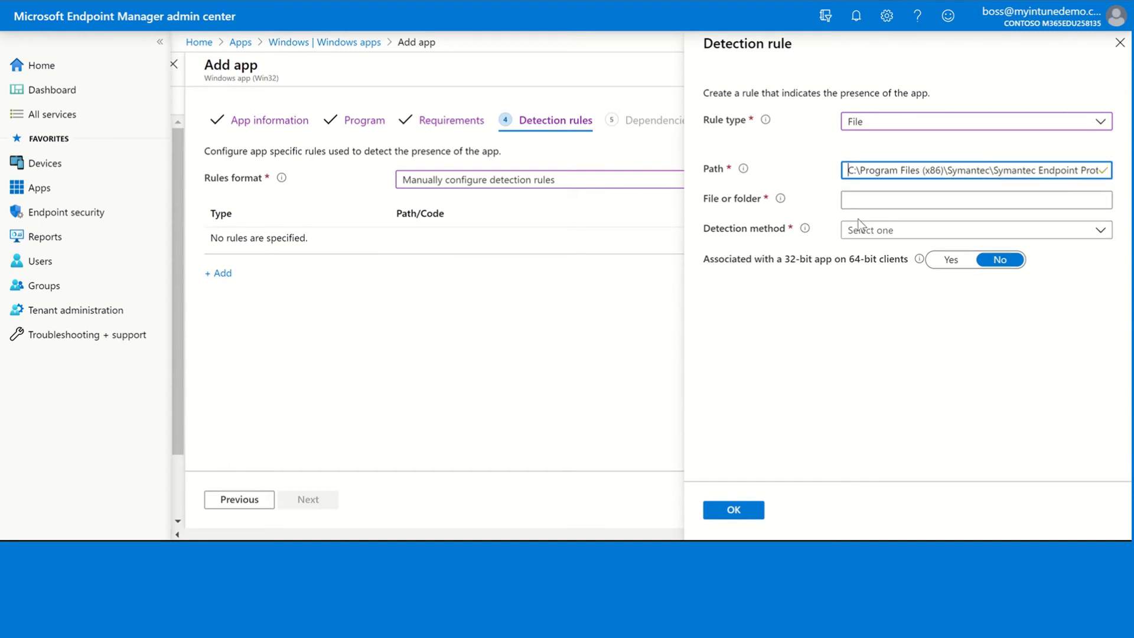
# Step: Make the rule detect SMC.EXE using the File or folder exists method, and save the detection rule
pyautogui.click(861, 201)
pyautogui.write('S')
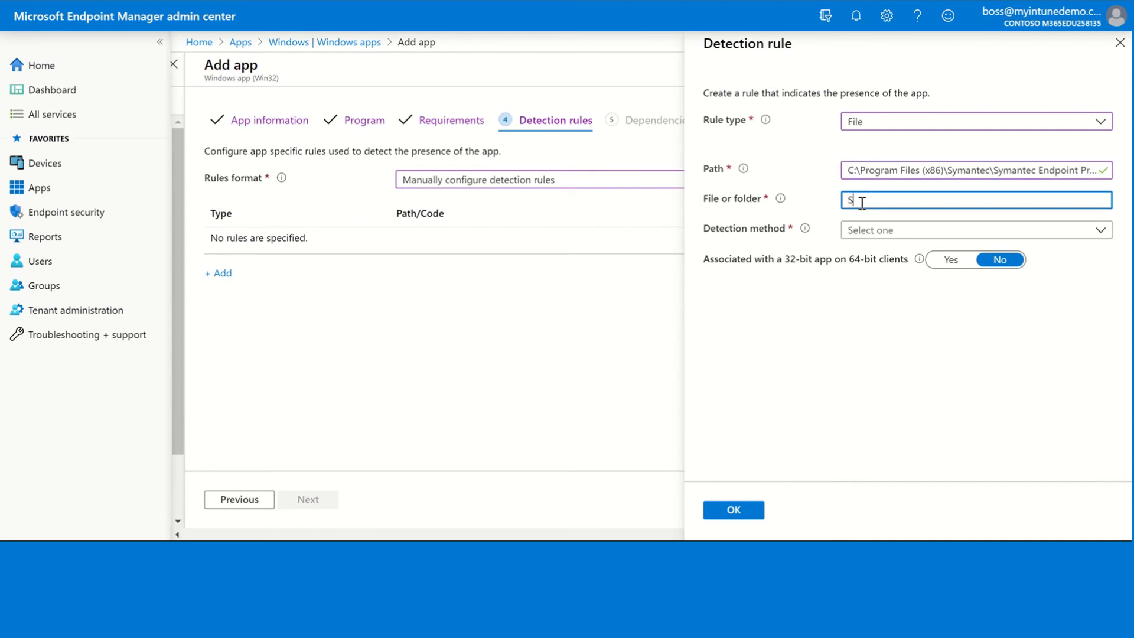
pyautogui.write('MC.EXE')
pyautogui.click(880, 231)
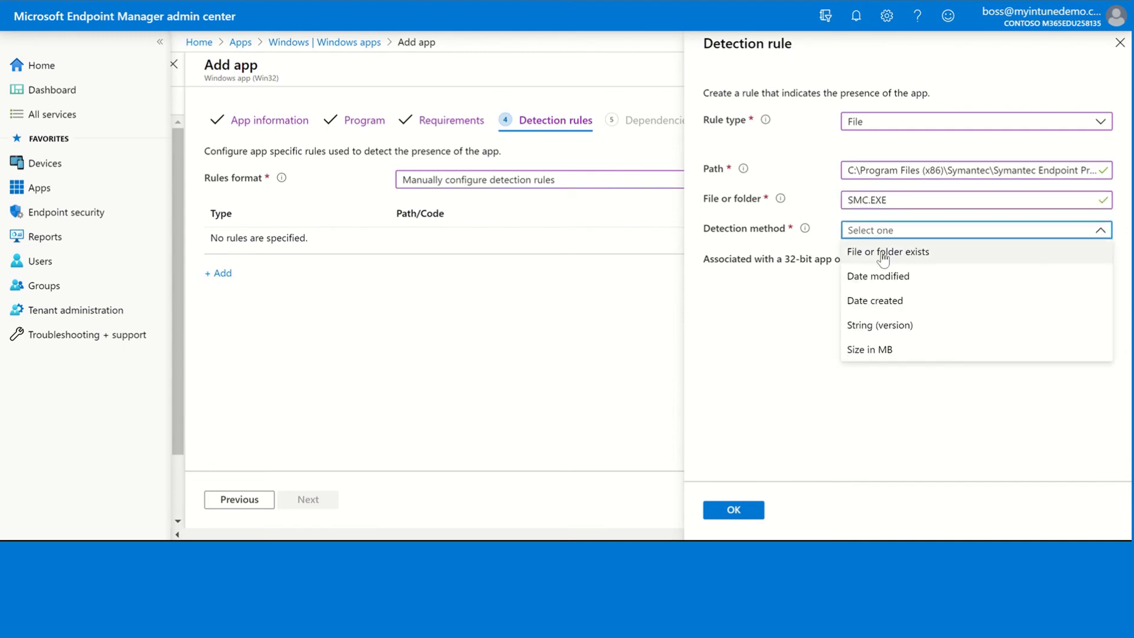
pyautogui.click(882, 256)
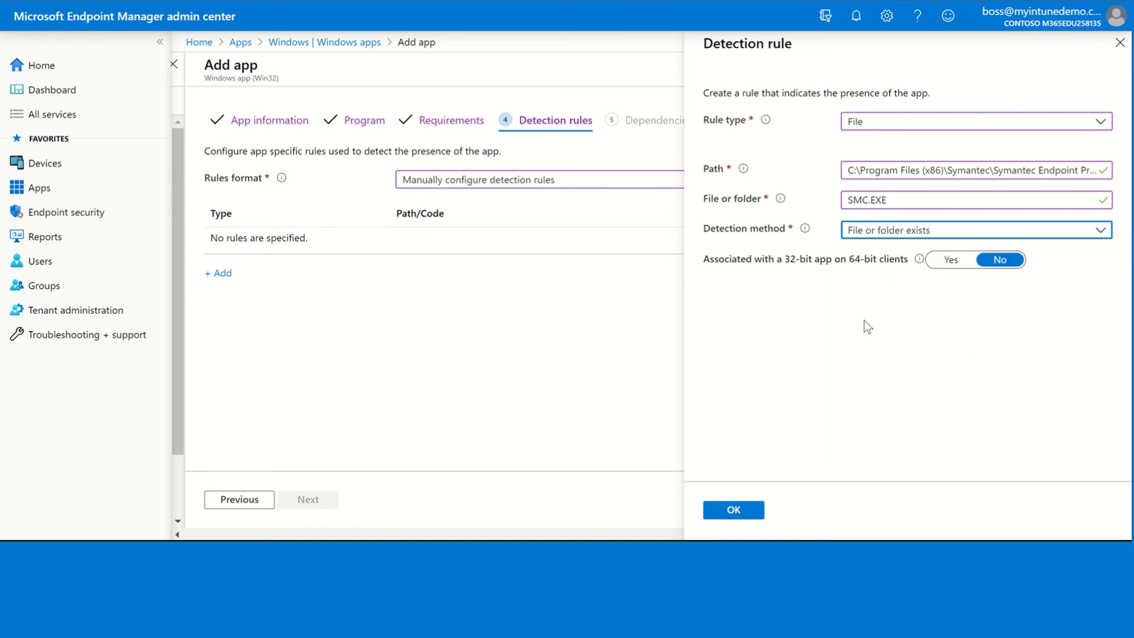
pyautogui.click(750, 509)
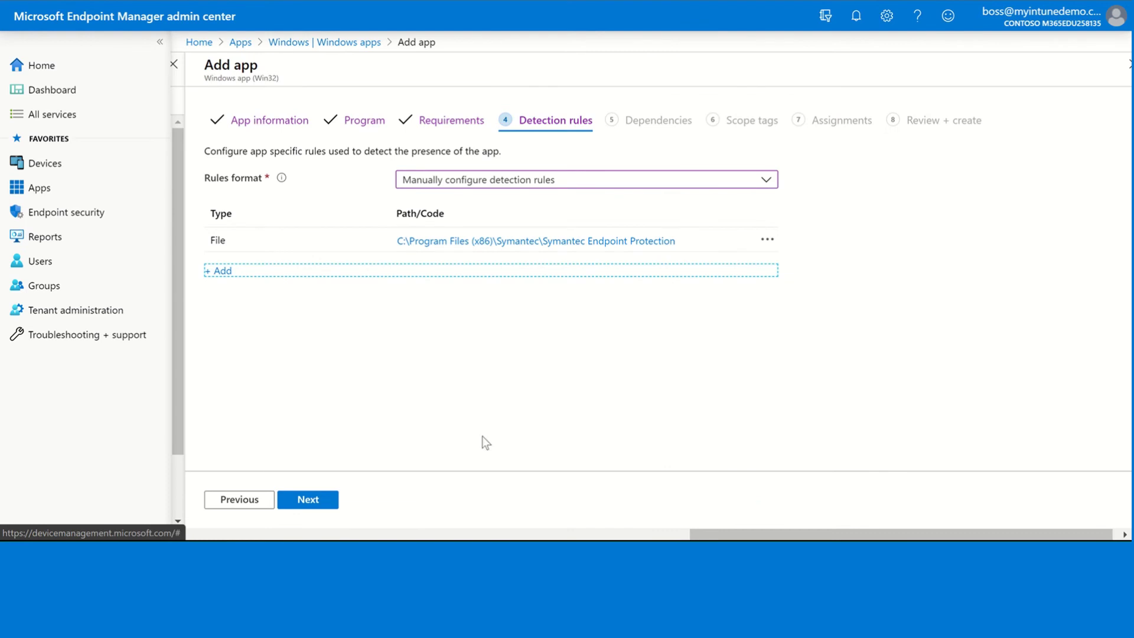
# Step: Continue to the app's Assignments, leaving its dependencies and scope tags empty
pyautogui.click(308, 500)
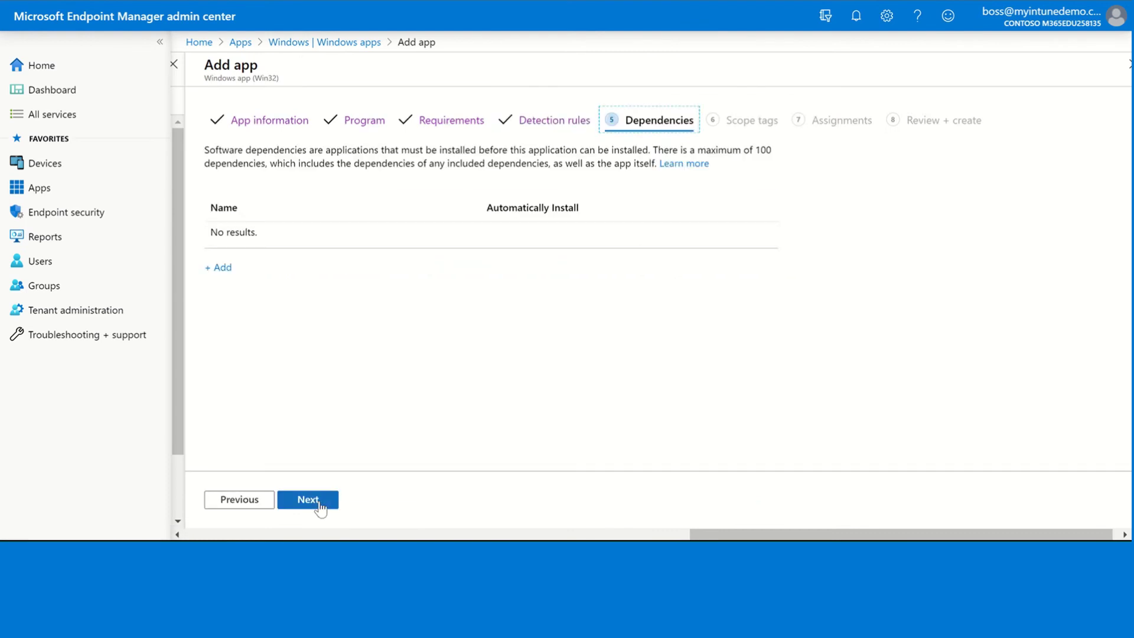
pyautogui.click(319, 502)
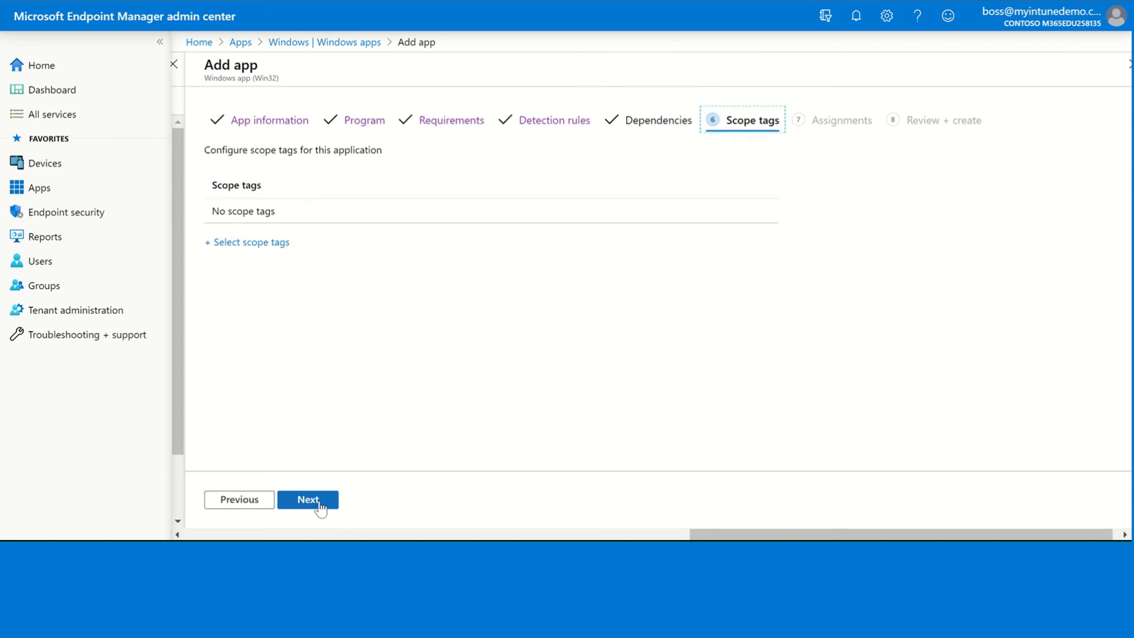
pyautogui.click(308, 500)
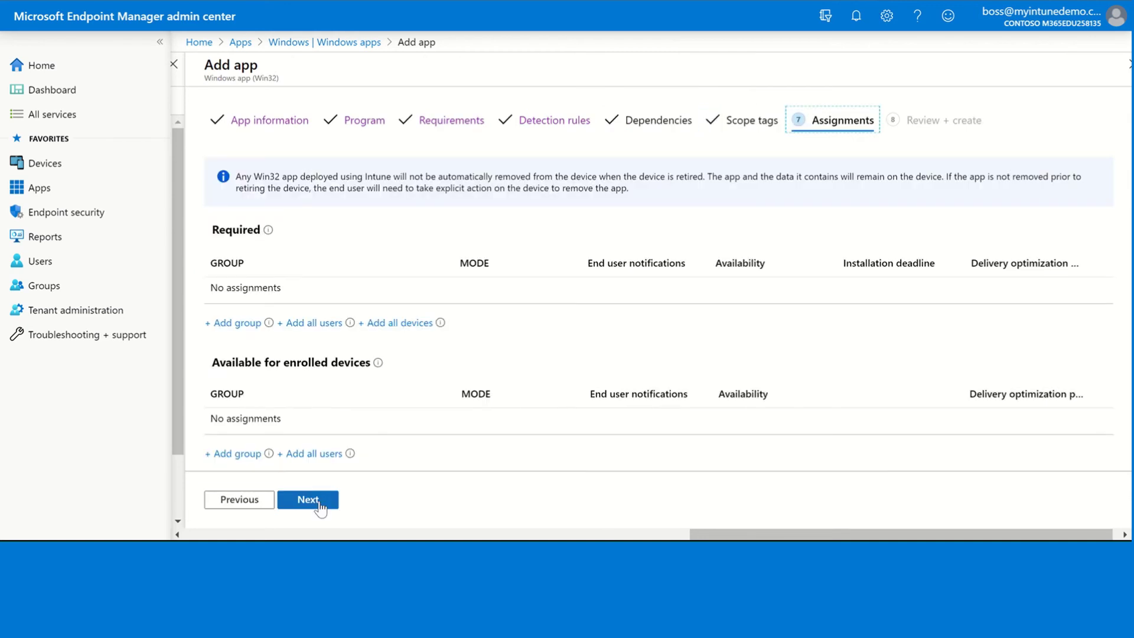
# Step: Assign the app as Required to the Partner group and continue to Review + create
pyautogui.click(235, 325)
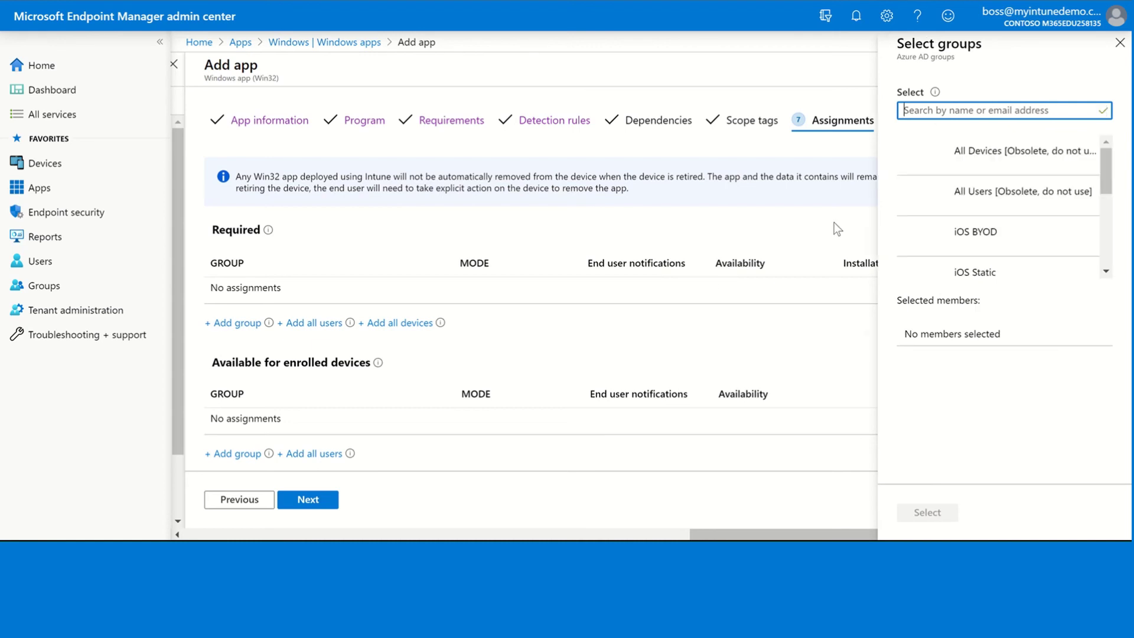
pyautogui.write('part')
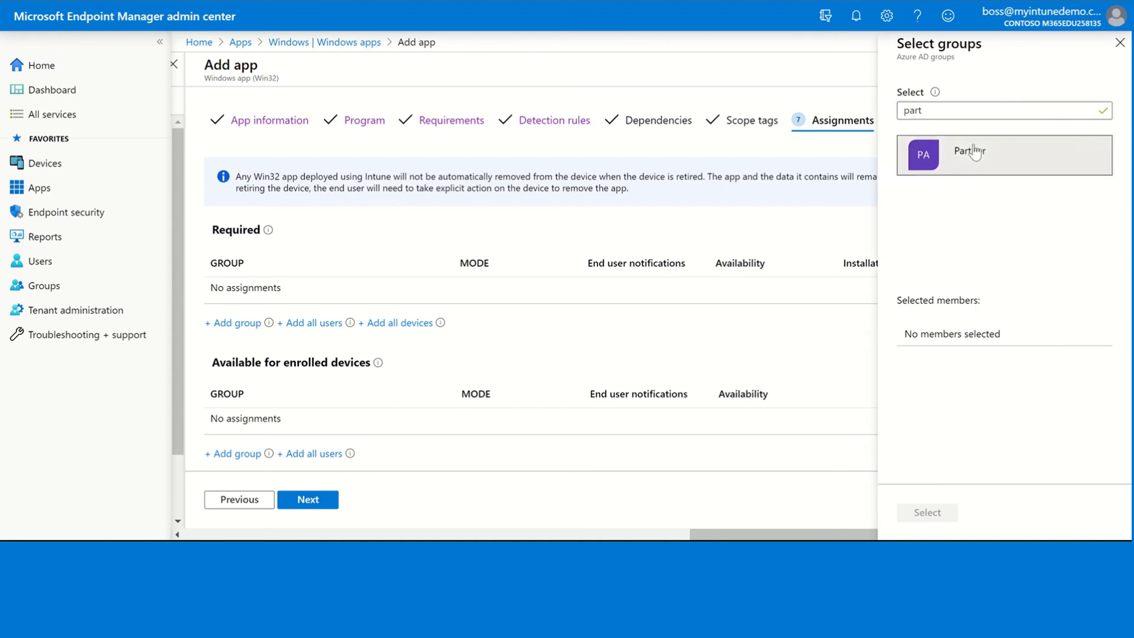
pyautogui.click(972, 154)
pyautogui.click(936, 512)
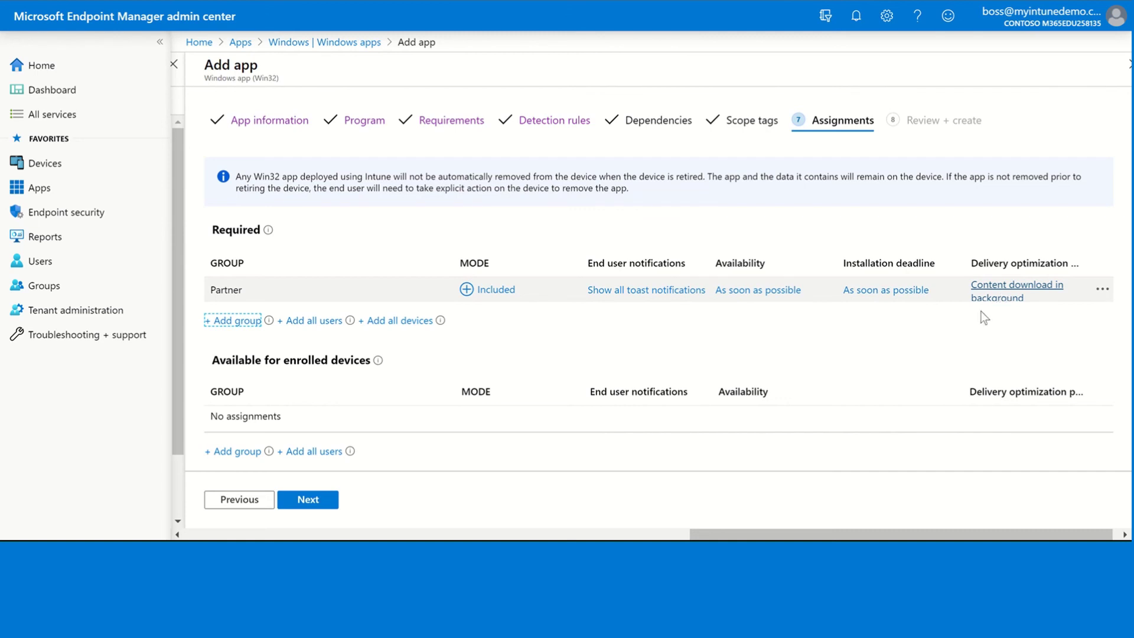
pyautogui.click(312, 500)
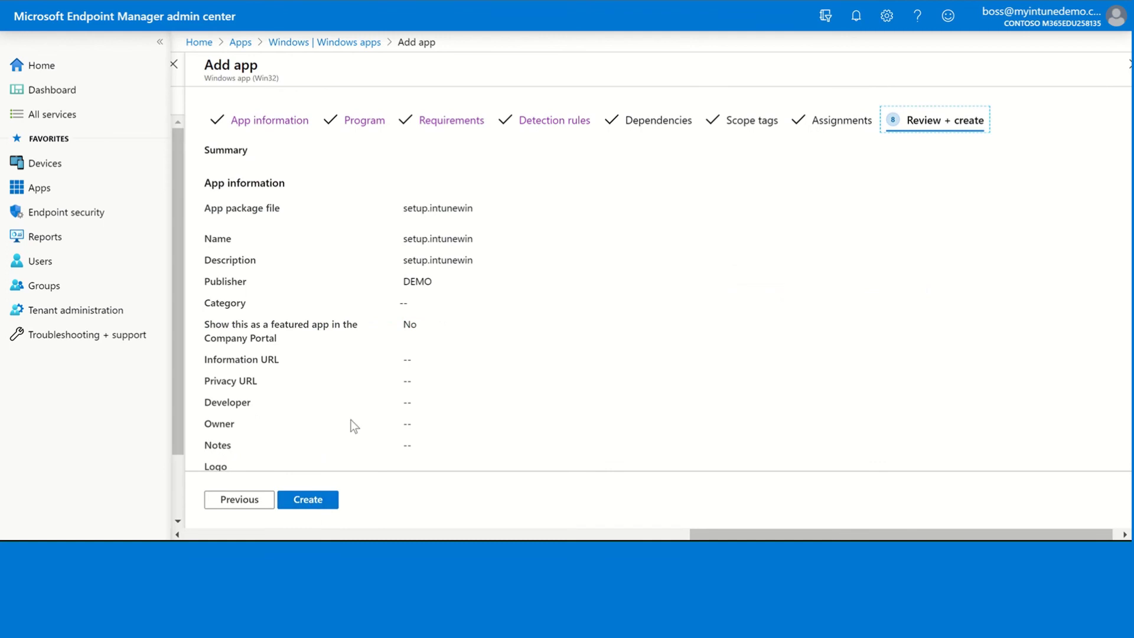
# Step: Review the app summary from app information through assignments, and create the setup.intunewin app
pyautogui.scroll(-1, 354, 417)
pyautogui.moveTo(355, 416); pyautogui.dragTo(366, 401)
pyautogui.scroll(-1, 366, 401)
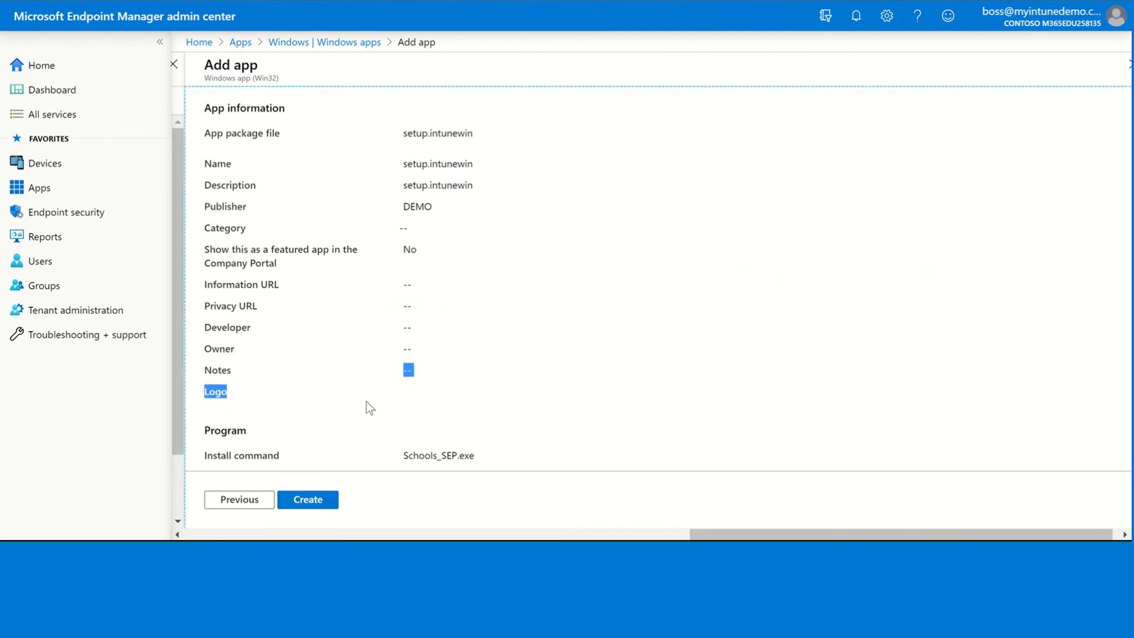
pyautogui.click(368, 432)
pyautogui.scroll(-2, 367, 432)
pyautogui.scroll(-3, 371, 450)
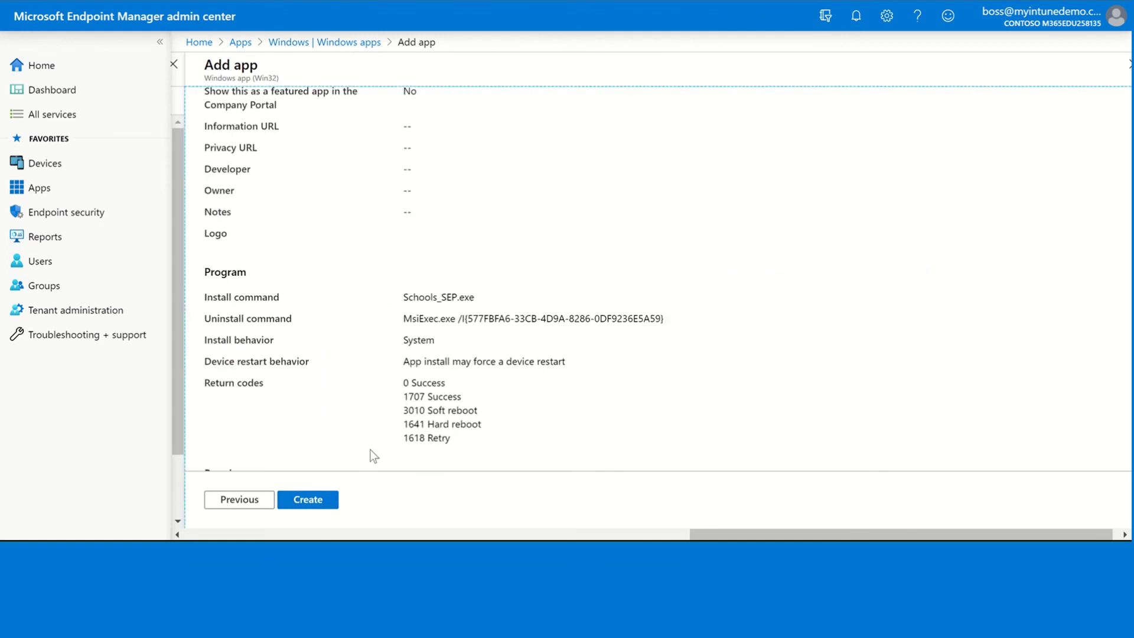
pyautogui.scroll(-3, 371, 452)
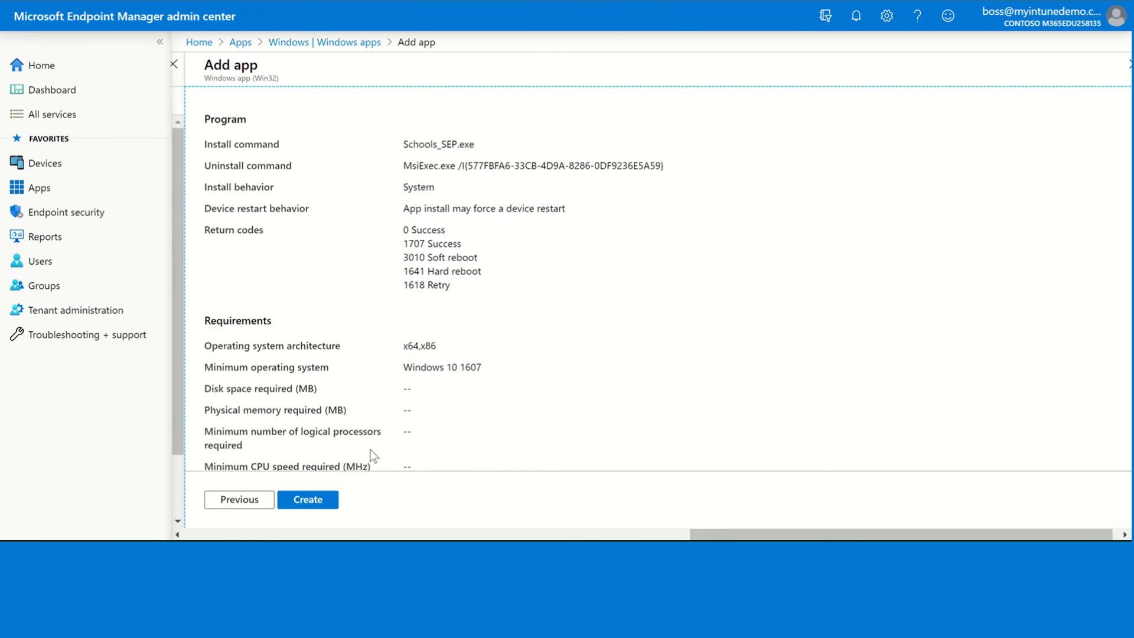
pyautogui.scroll(-4, 370, 450)
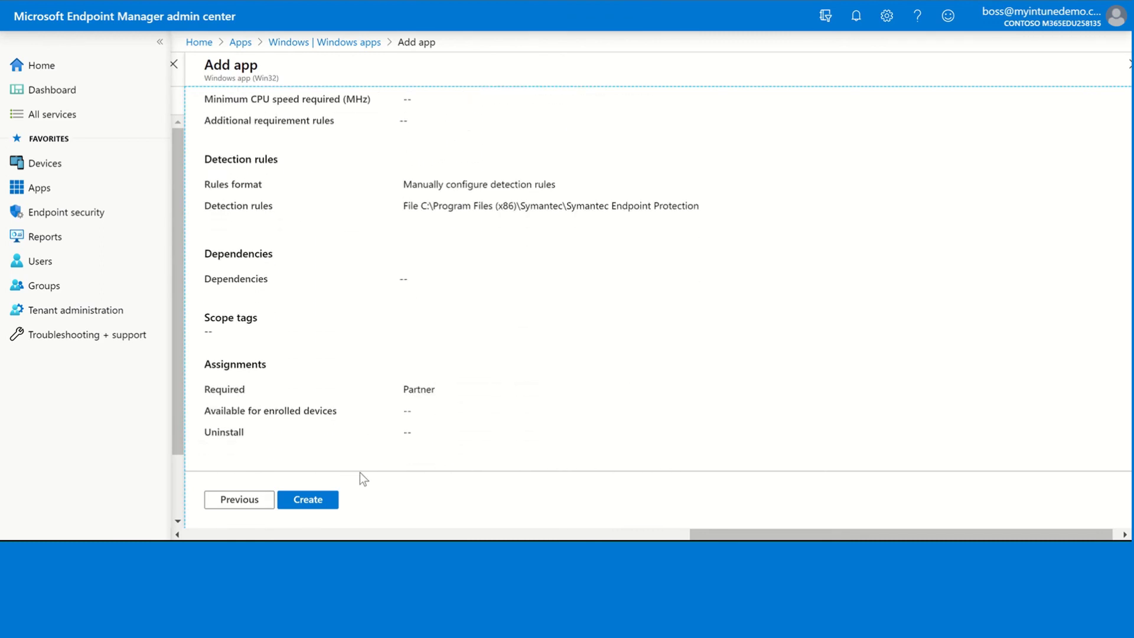
pyautogui.click(323, 507)
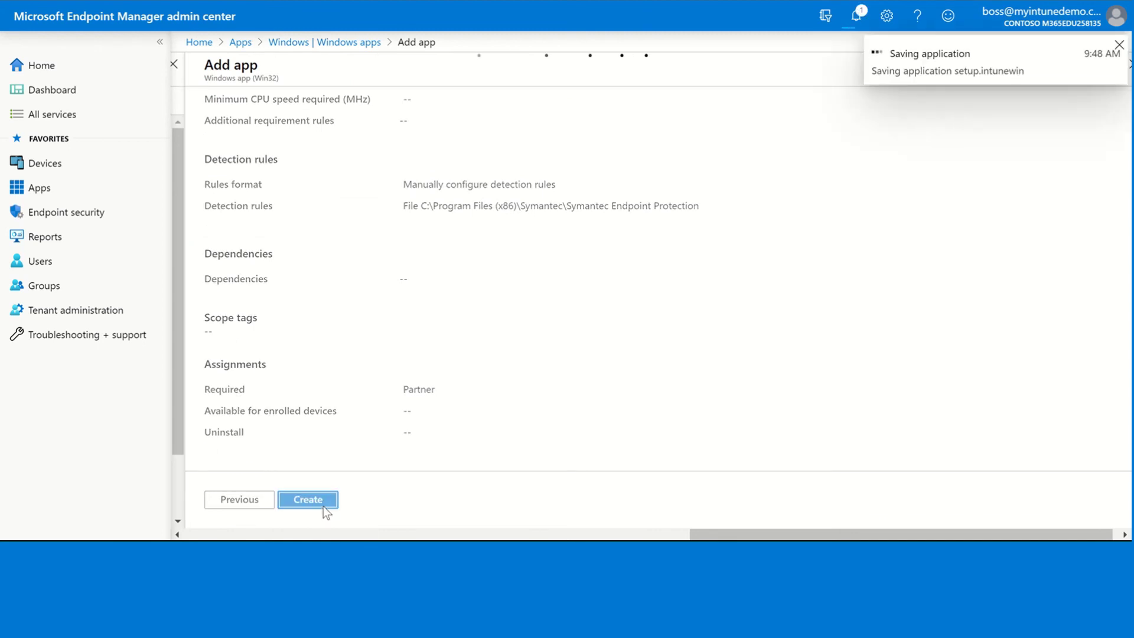